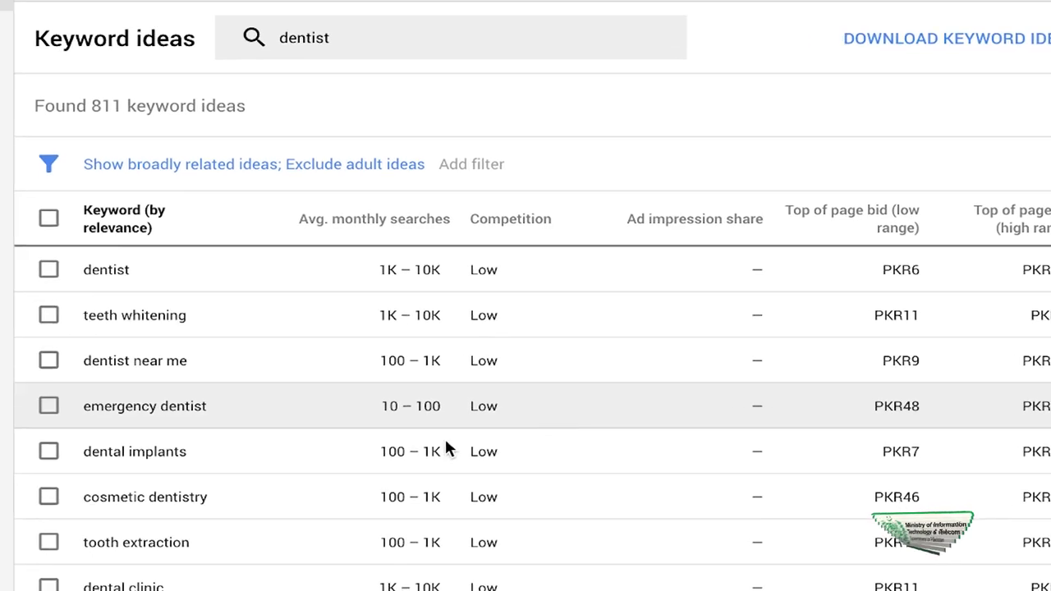
Sort the dentist keyword ideas by average monthly searches, from highest to lowest
scroll(240, 477, "down", 3)
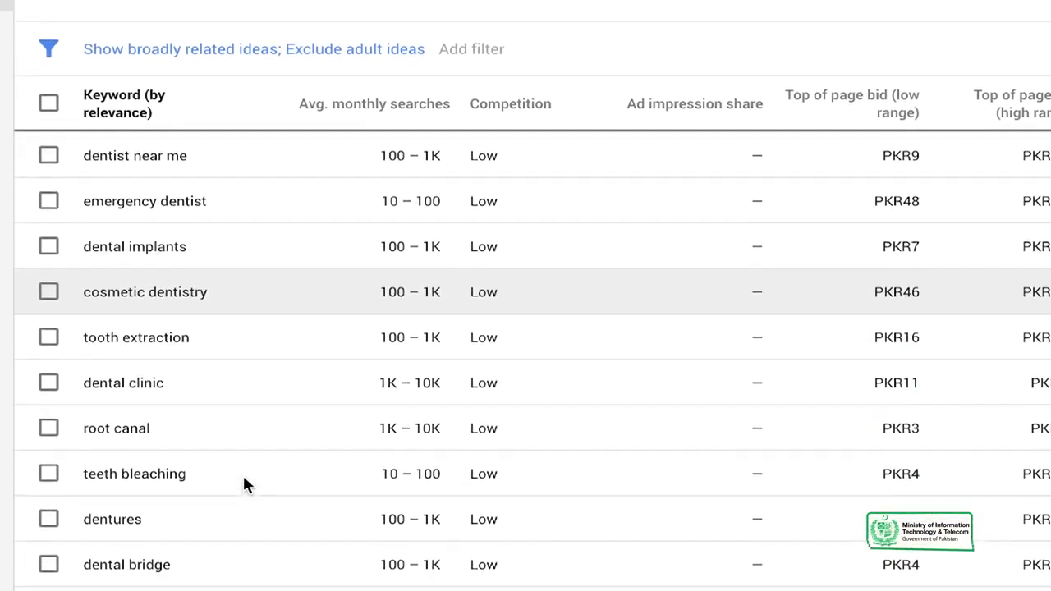
scroll(242, 484, "up", 5)
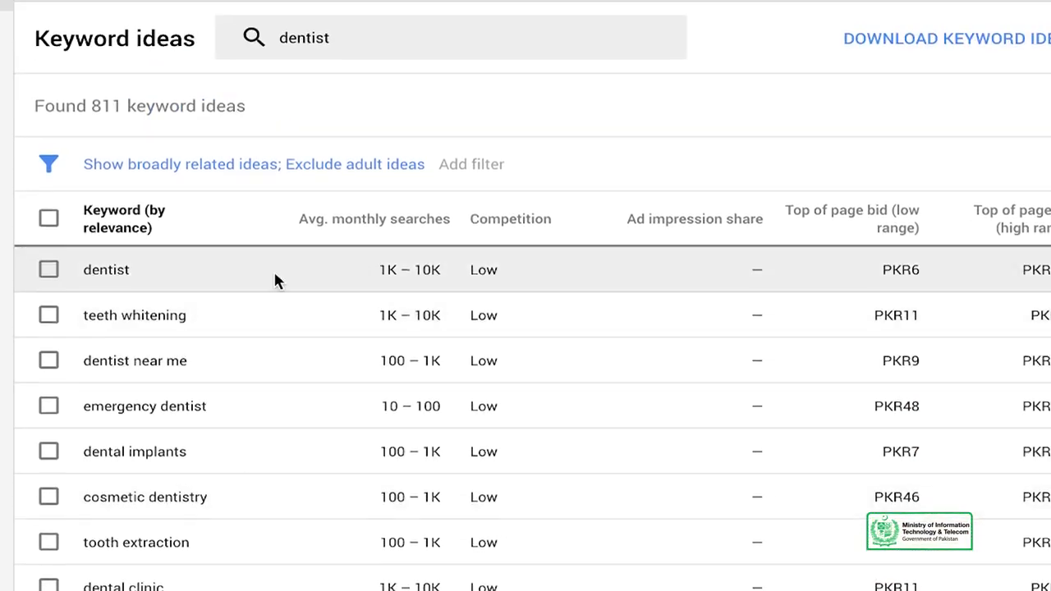
mouse_move(374, 223)
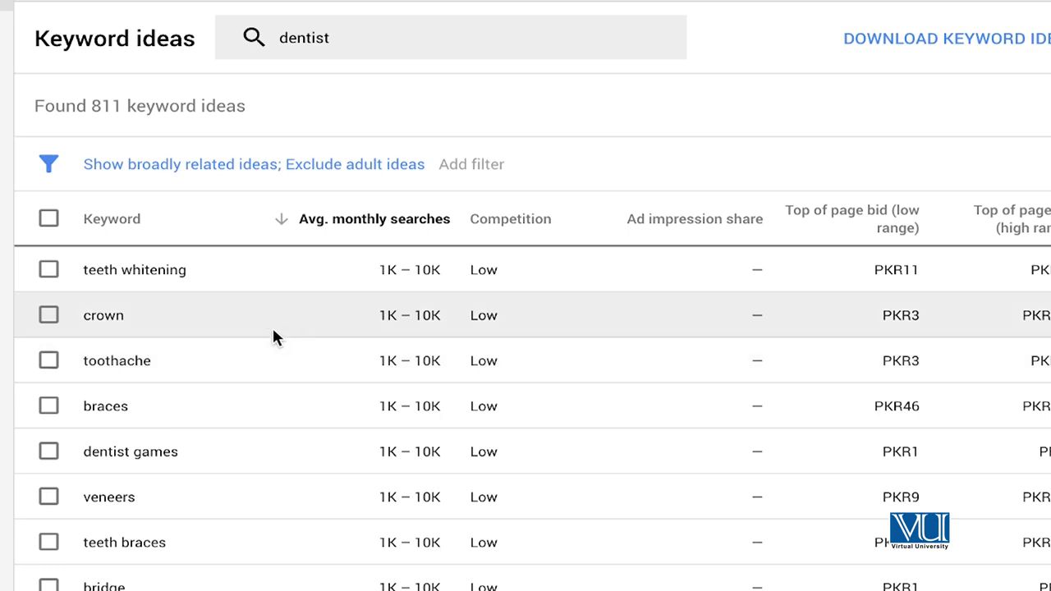
Examine the sorted dentist keyword ideas, including their monthly search volumes, competition and top-of-page bid ranges
scroll(256, 376, "down", 1)
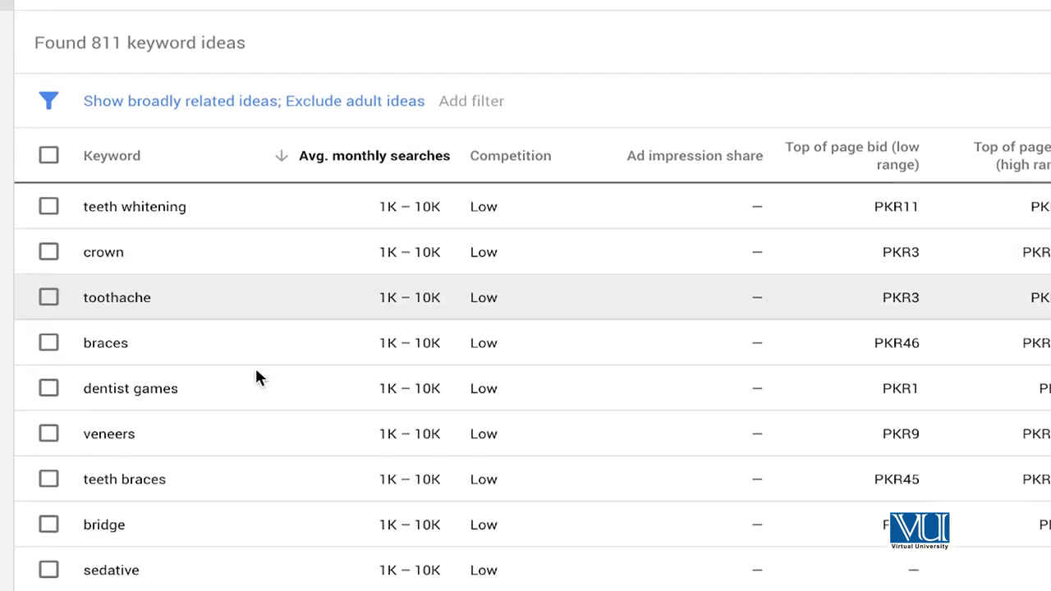
scroll(243, 383, "down", 1)
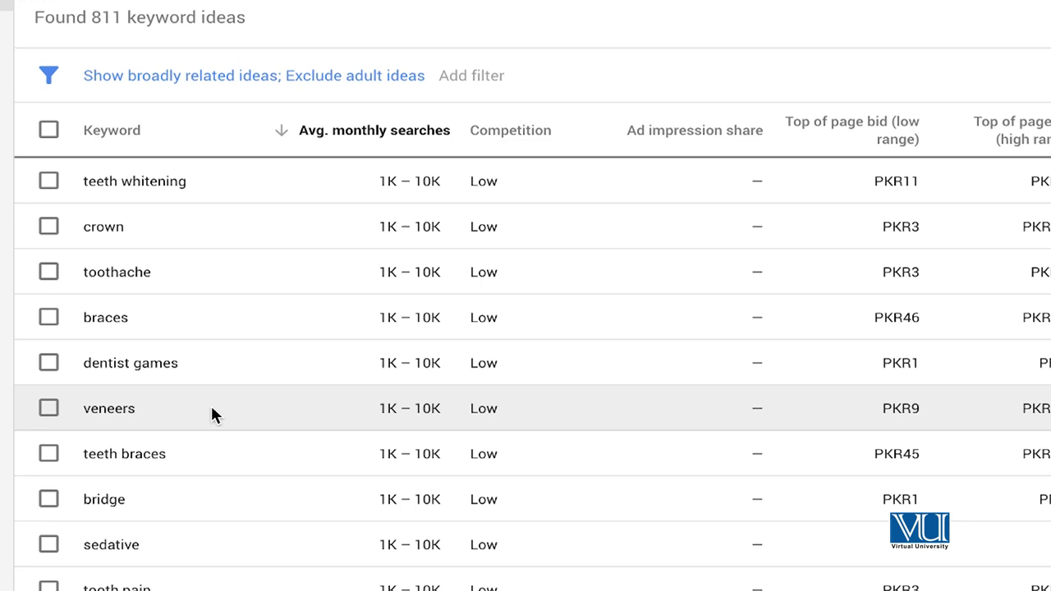
scroll(211, 415, "down", 1)
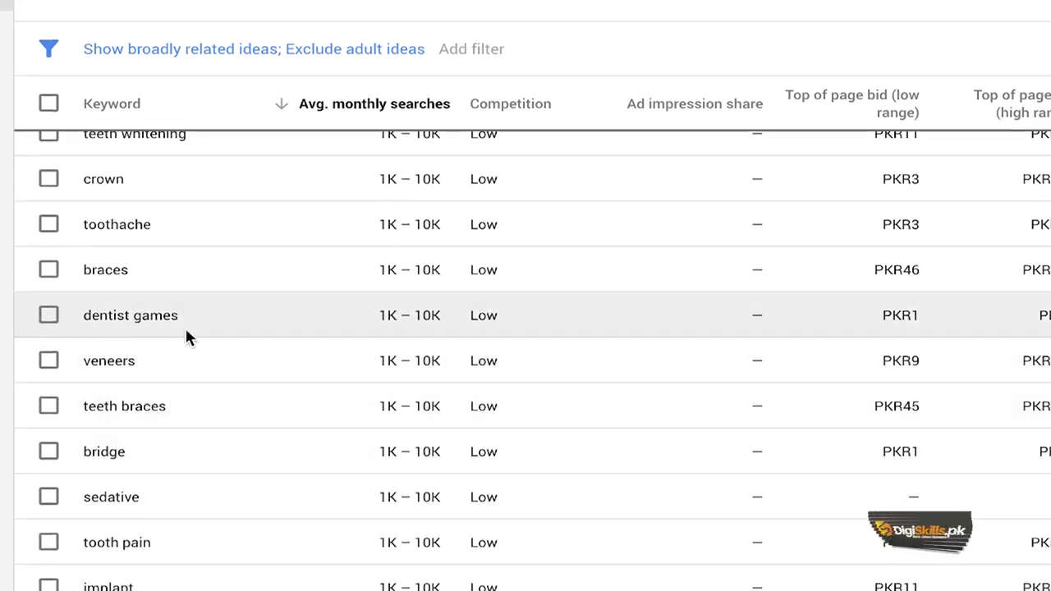
scroll(196, 333, "up", 2)
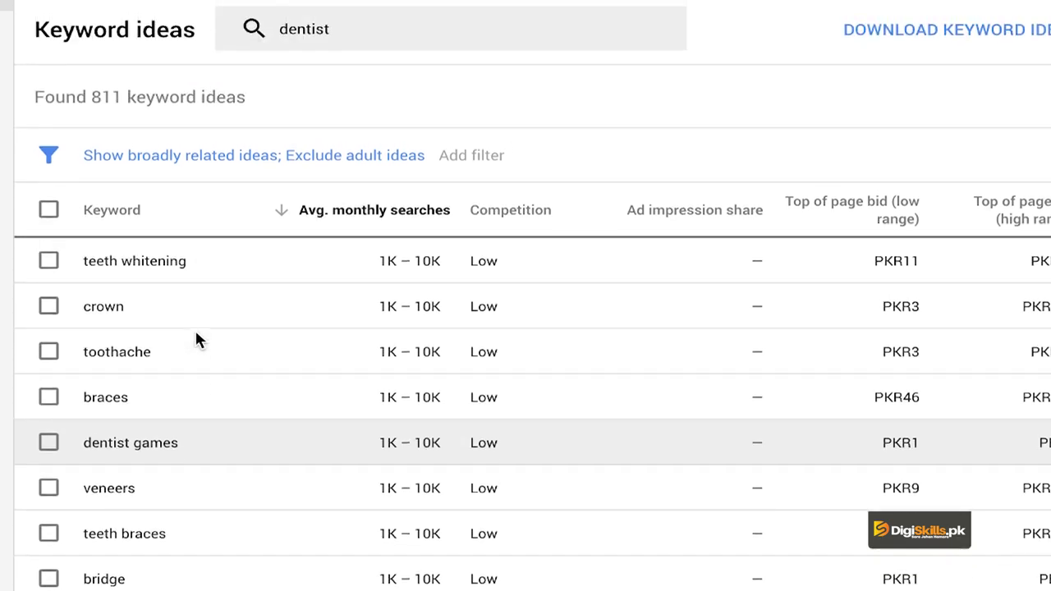
scroll(227, 457, "down", 2)
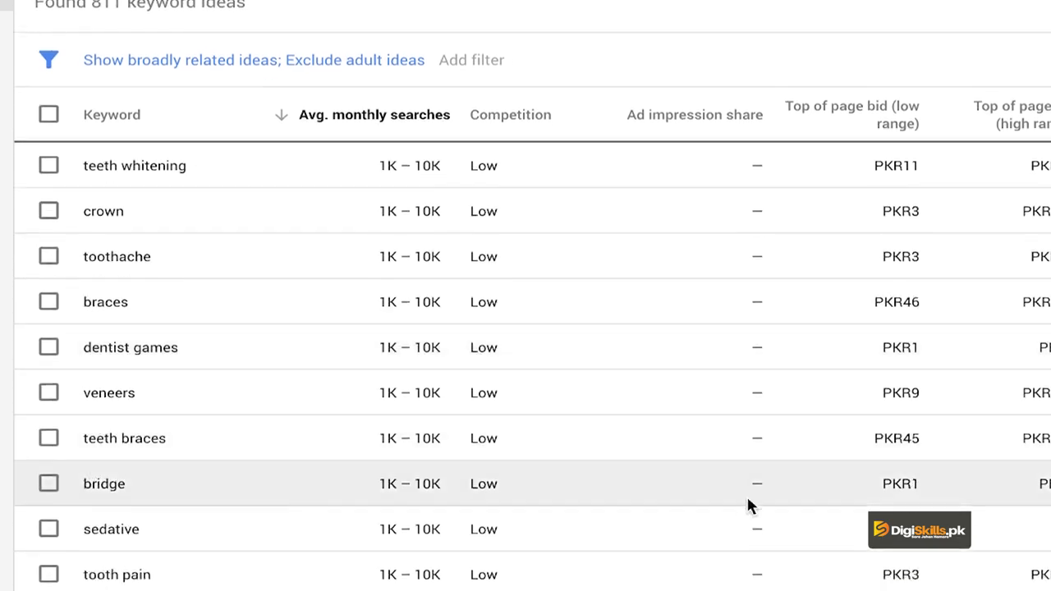
scroll(395, 521, "down", 4)
scroll(394, 520, "down", 4)
scroll(394, 521, "down", 1)
scroll(395, 525, "up", 1)
scroll(394, 525, "up", 10)
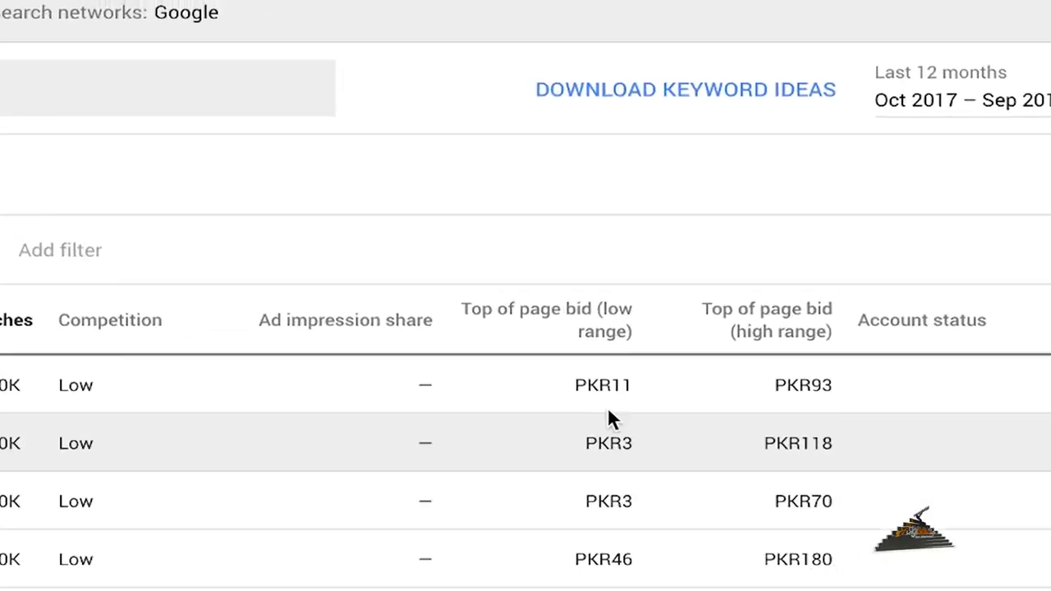
Download the keyword ideas report for dentist
left_click(632, 105)
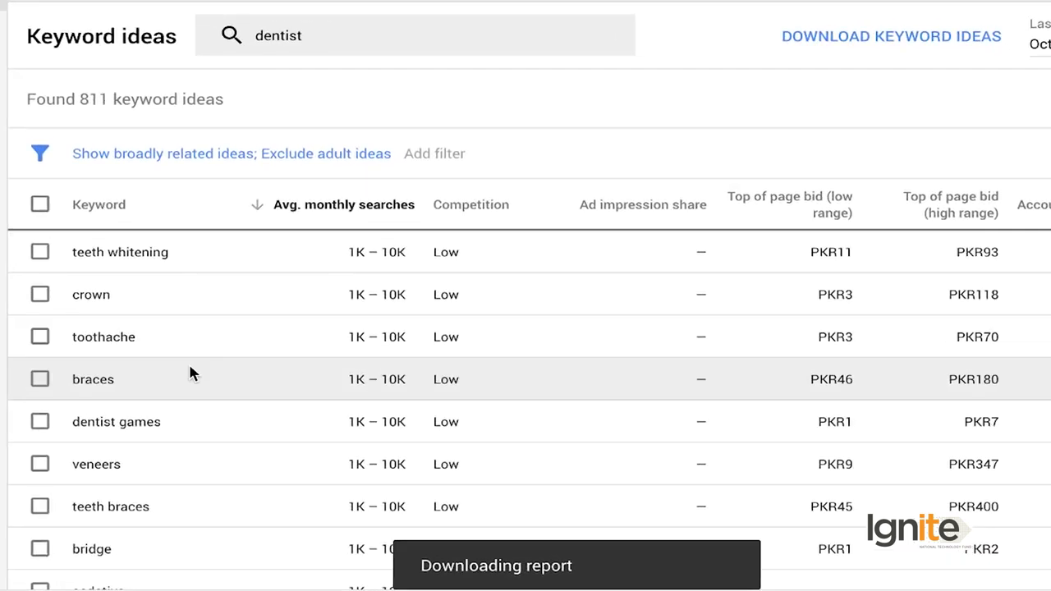
scroll(248, 401, "down", 2)
scroll(190, 373, "down", 3)
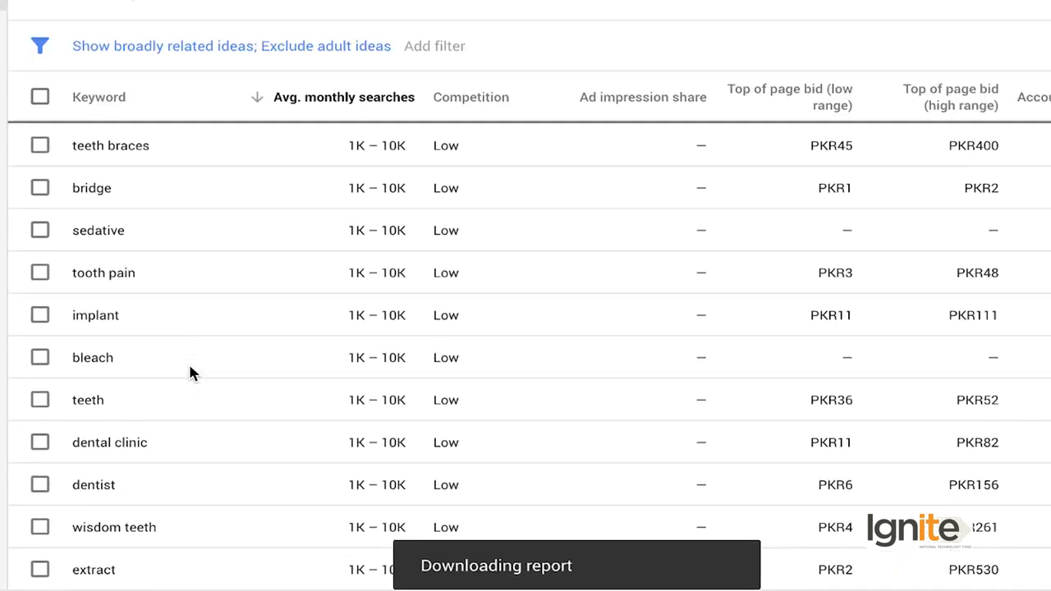
left_click(41, 343)
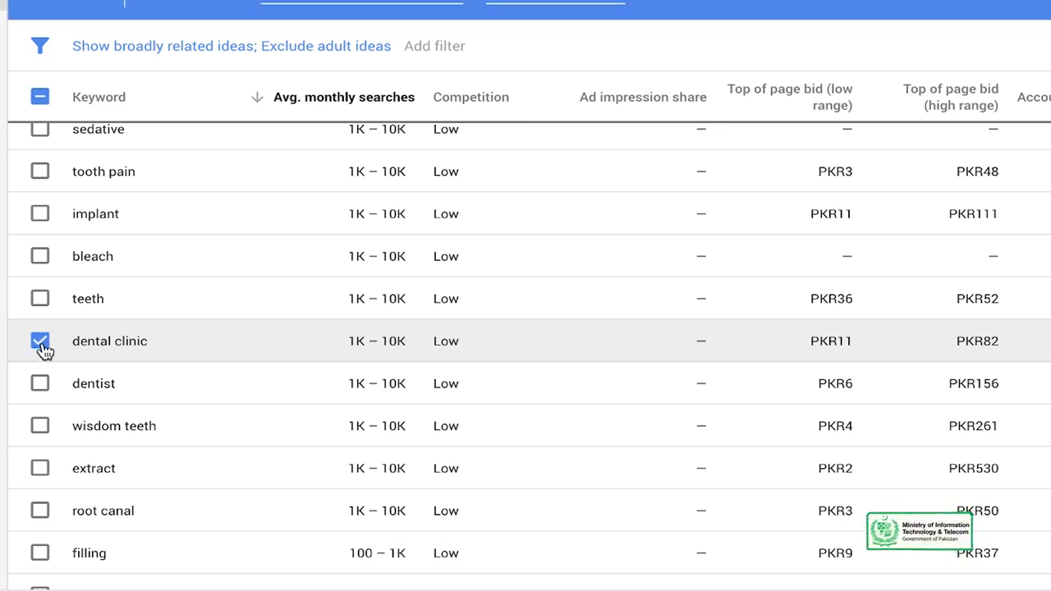
left_click(41, 343)
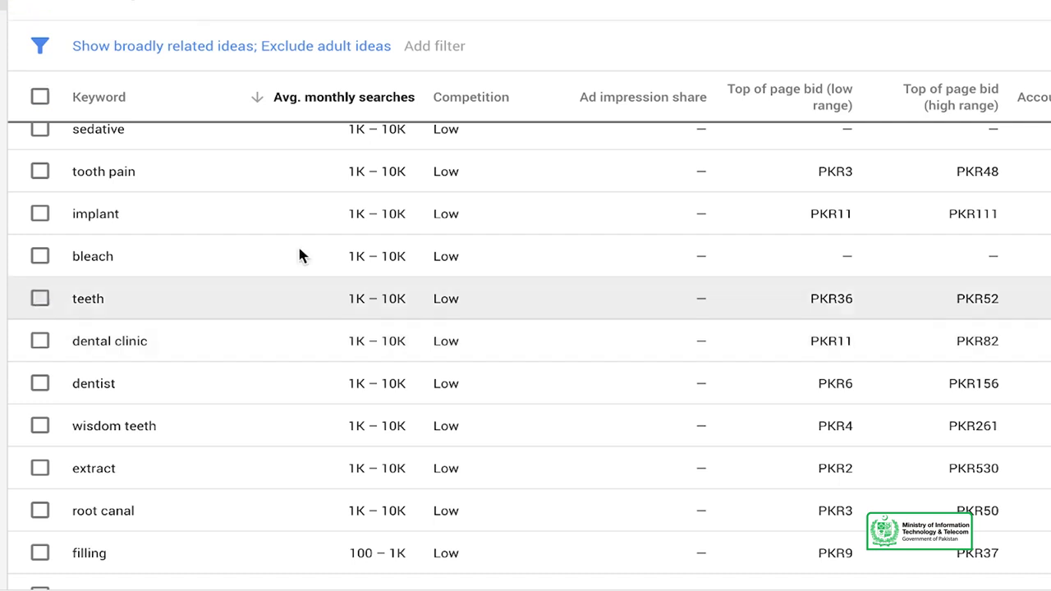
Replace the dentist search term with "dental clinic" and get its keyword ideas
scroll(335, 165, "up", 5)
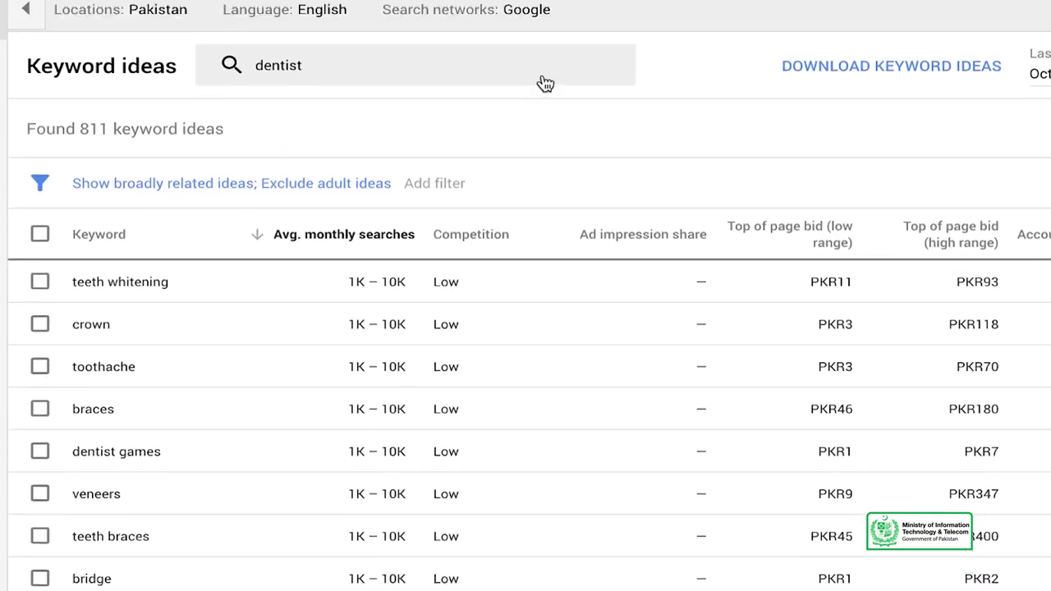
left_click(542, 145)
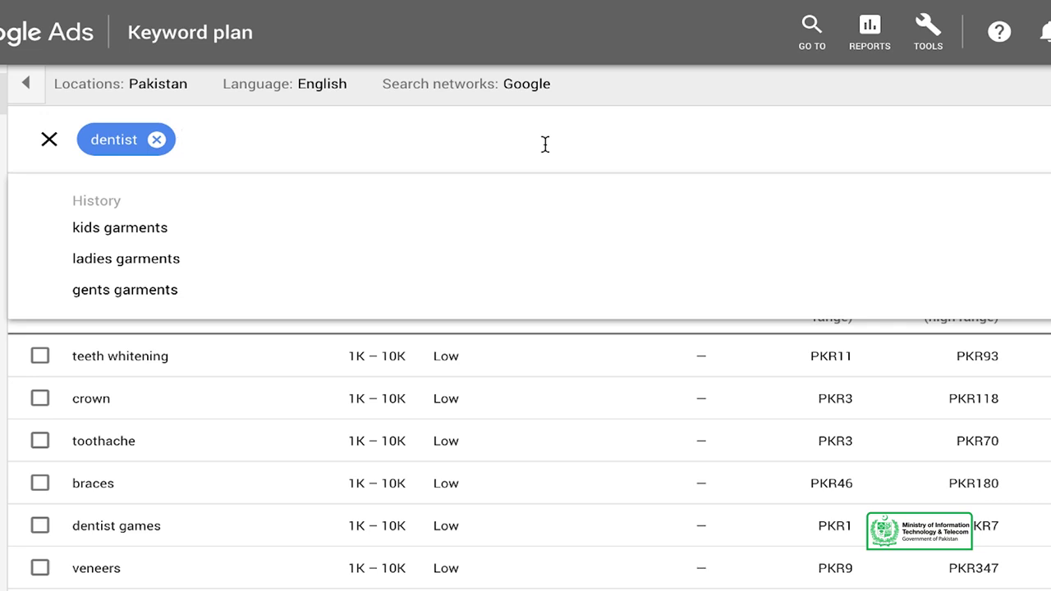
key("BackSpace")
type("dental clinic")
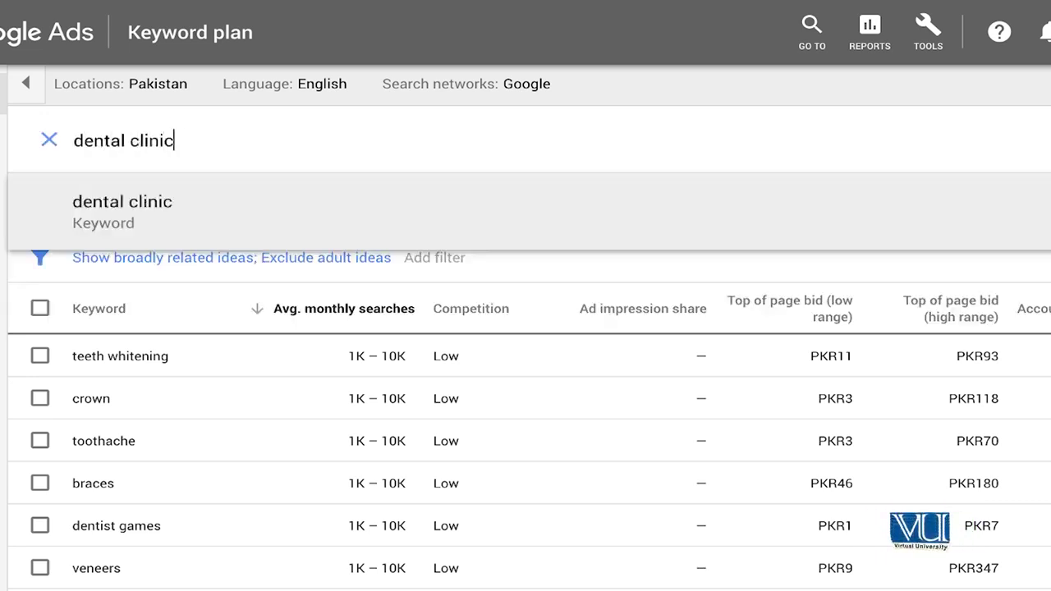
key("Return")
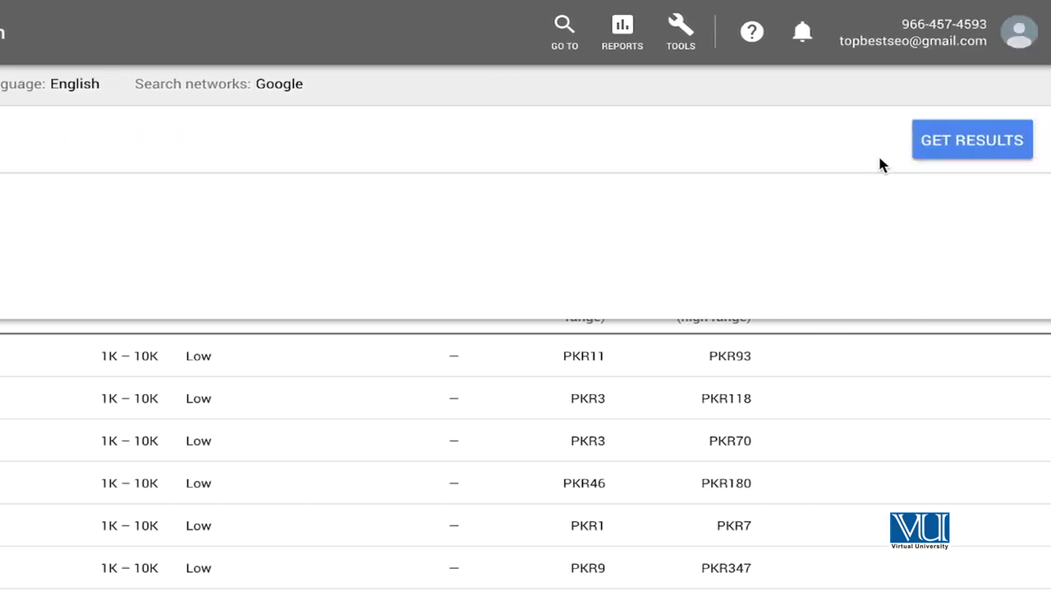
left_click(962, 147)
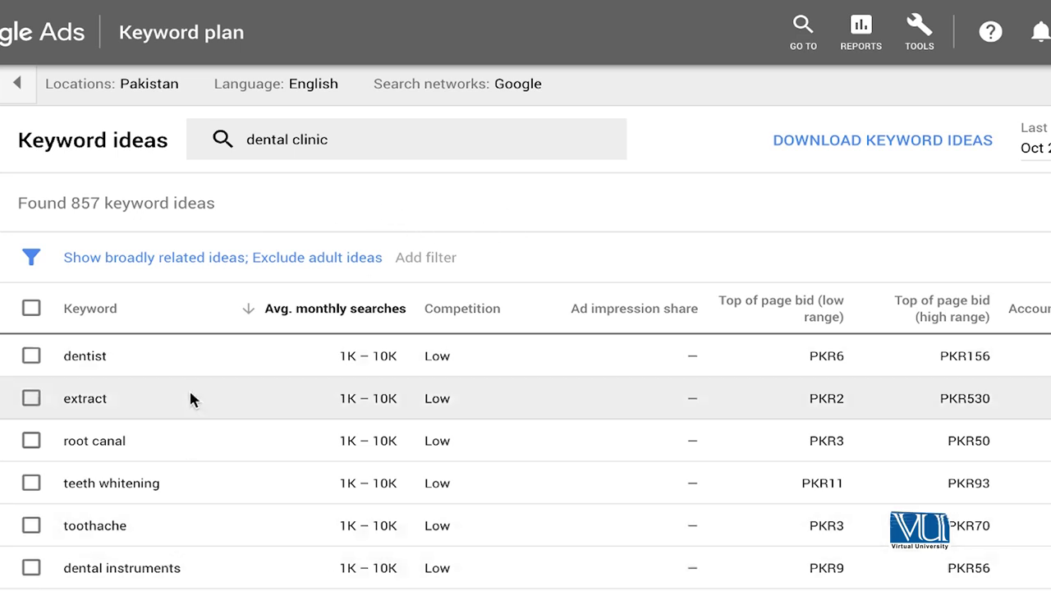
Review the dental clinic keyword ideas and download them as a report
scroll(194, 444, "down", 5)
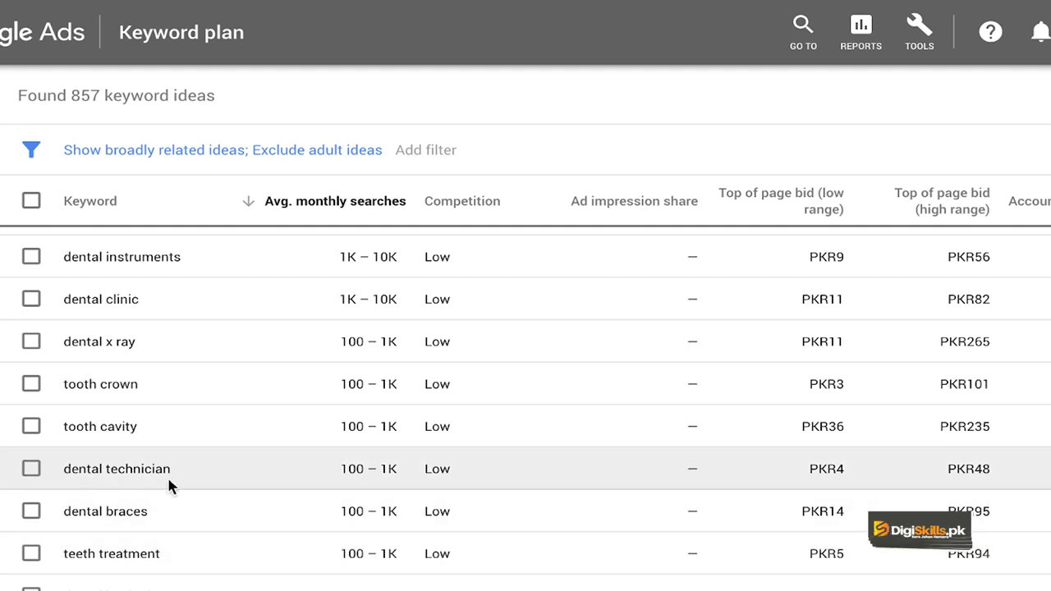
scroll(169, 582, "down", 2)
scroll(168, 583, "down", 6)
scroll(168, 583, "down", 4)
scroll(169, 577, "up", 12)
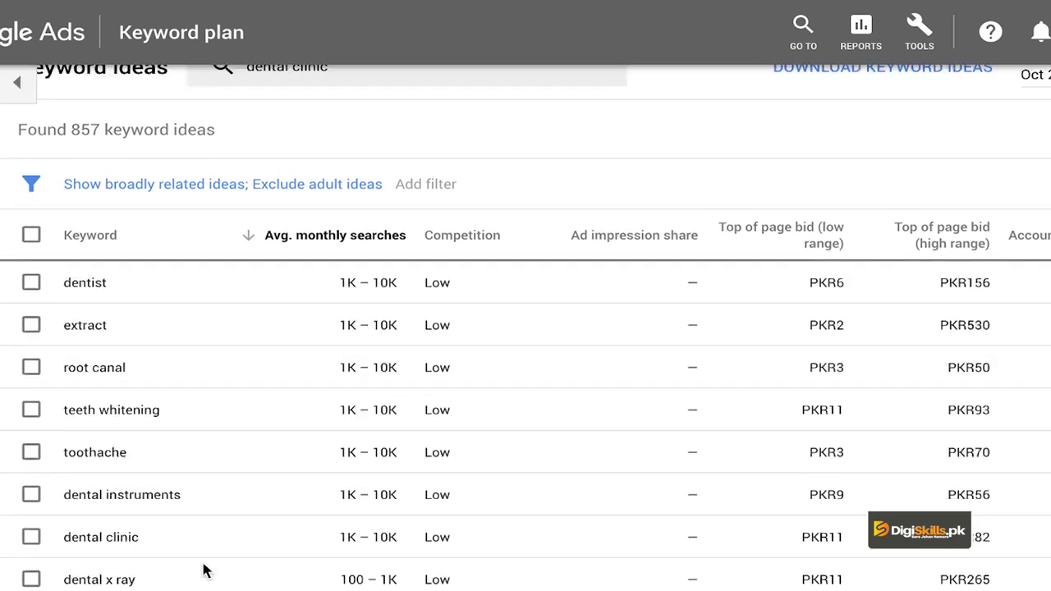
scroll(205, 572, "up", 1)
left_click(791, 148)
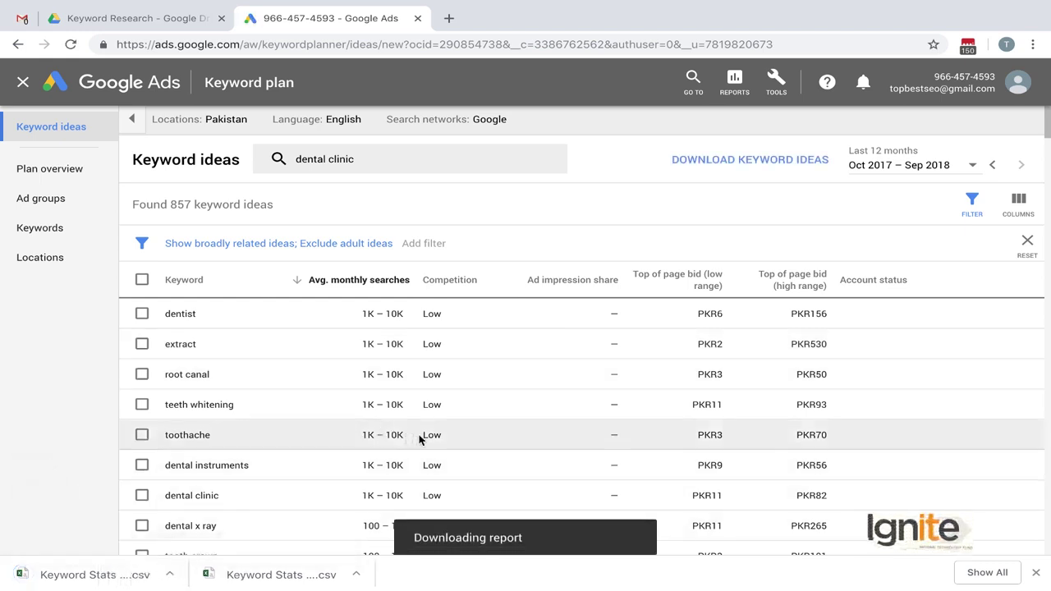
Replace the dental clinic search term with "teeth whitening" and get its keyword ideas
left_click(493, 162)
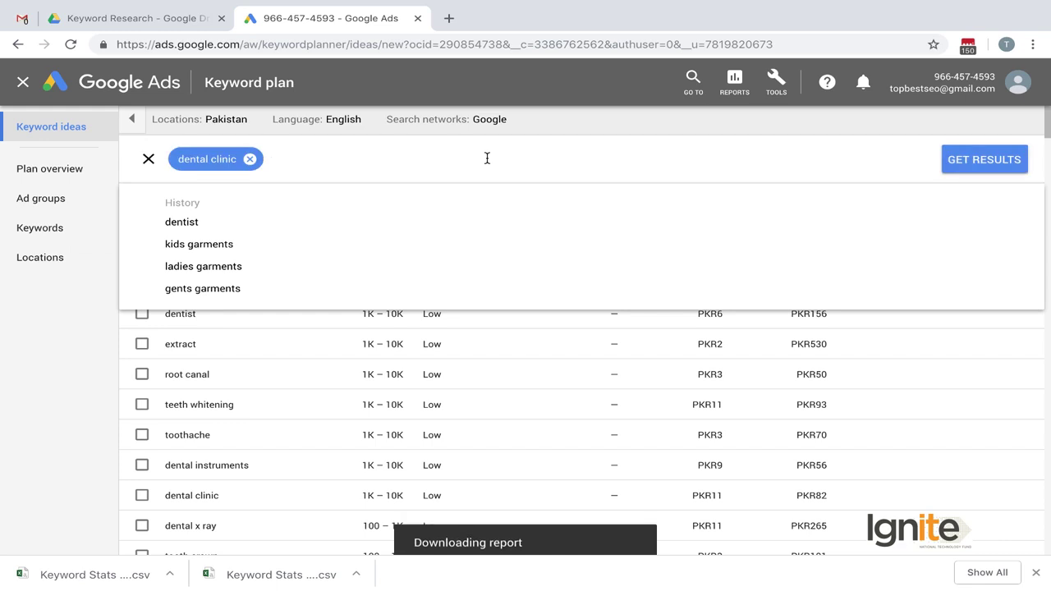
key("BackSpace")
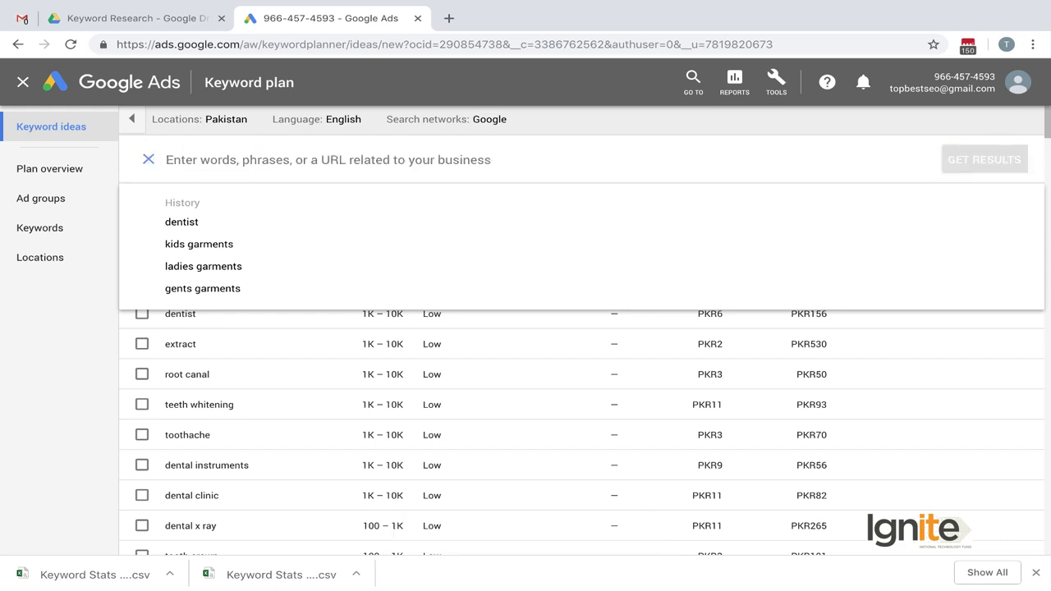
type("teet")
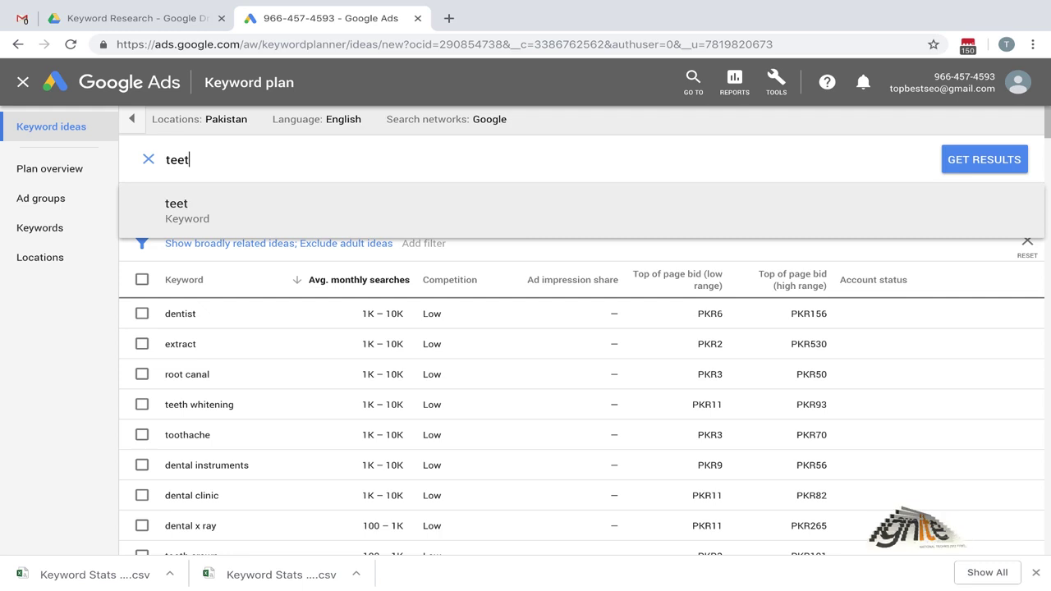
type("h whitening")
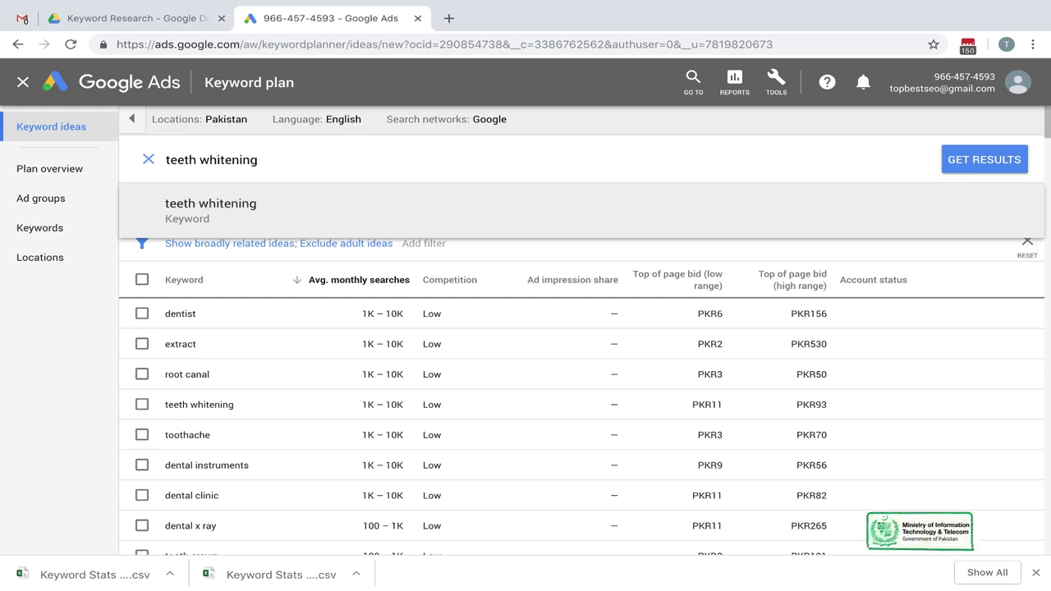
left_click(494, 209)
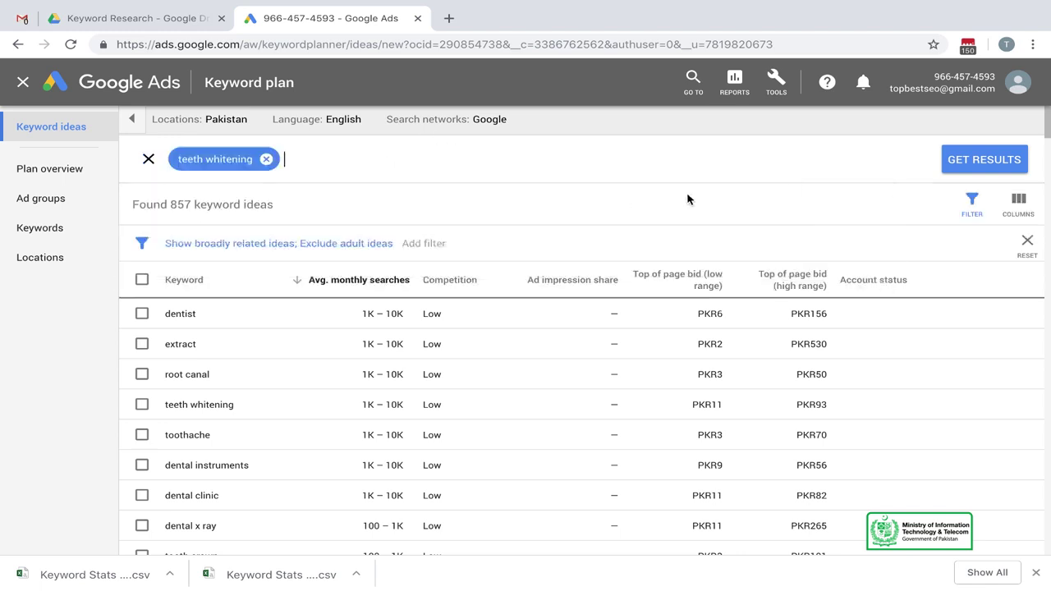
left_click(968, 169)
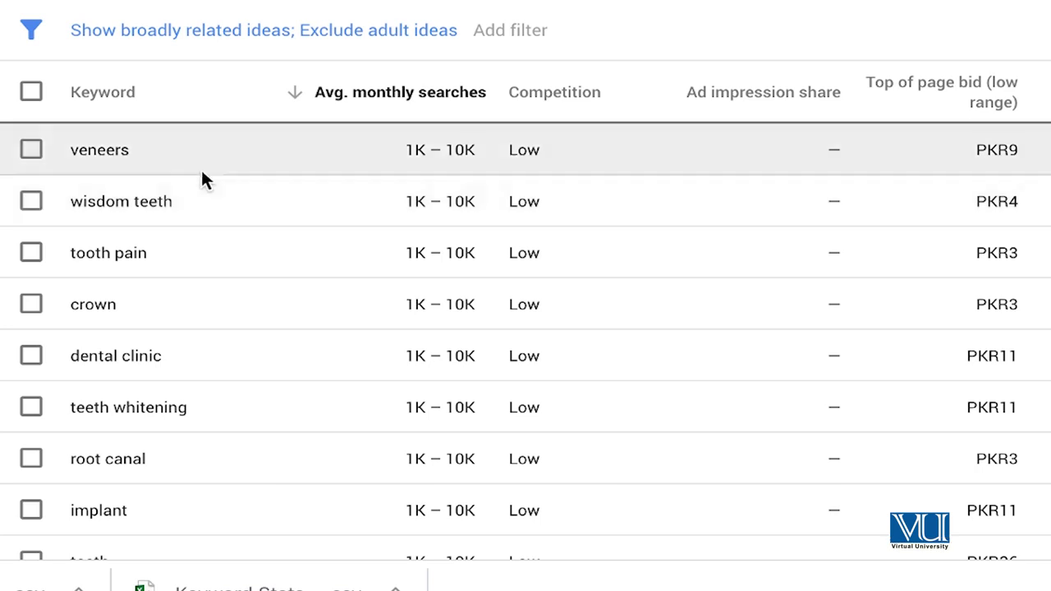
Examine the teeth whitening keyword ideas and their average monthly searches for relevant related keywords
scroll(192, 263, "down", 3)
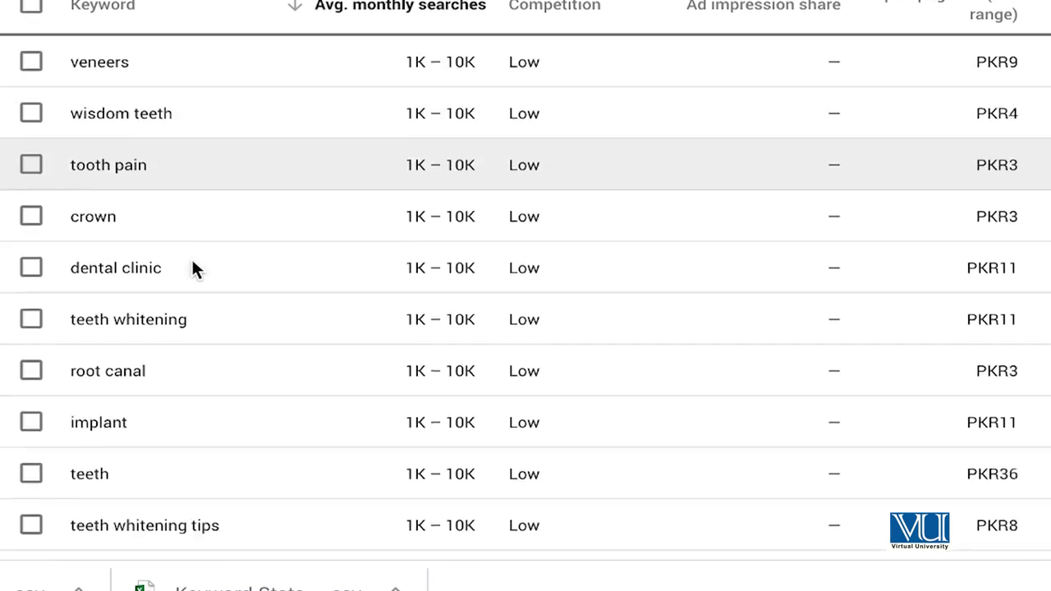
scroll(191, 257, "down", 2)
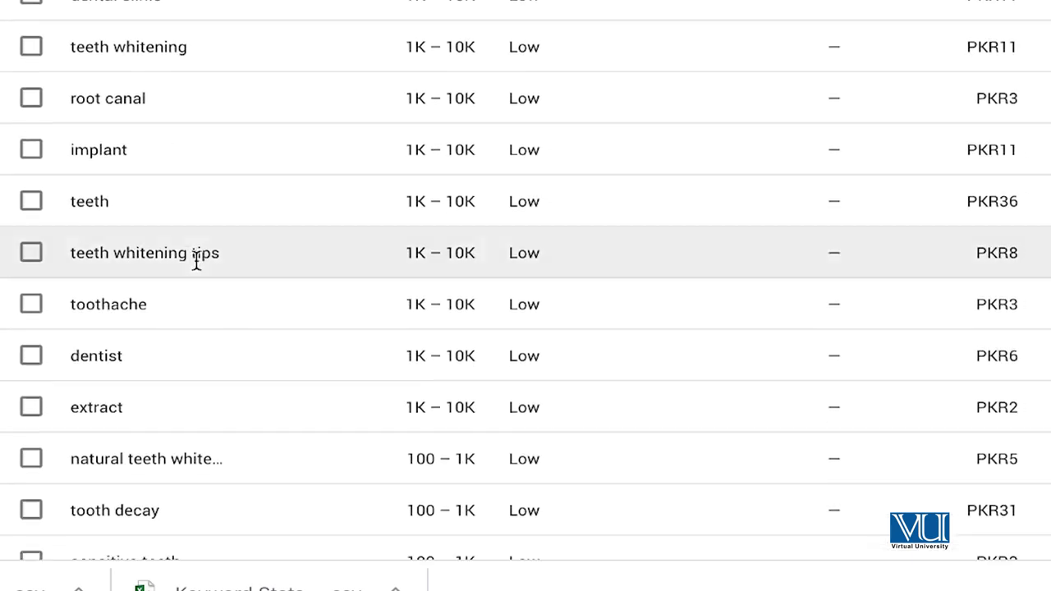
scroll(218, 255, "up", 1)
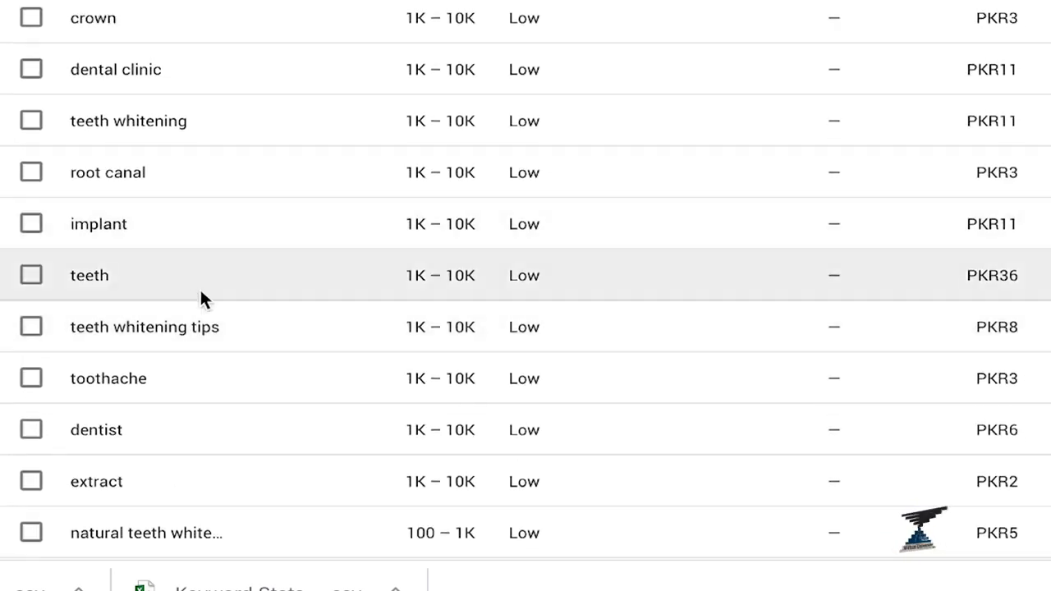
scroll(184, 353, "down", 4)
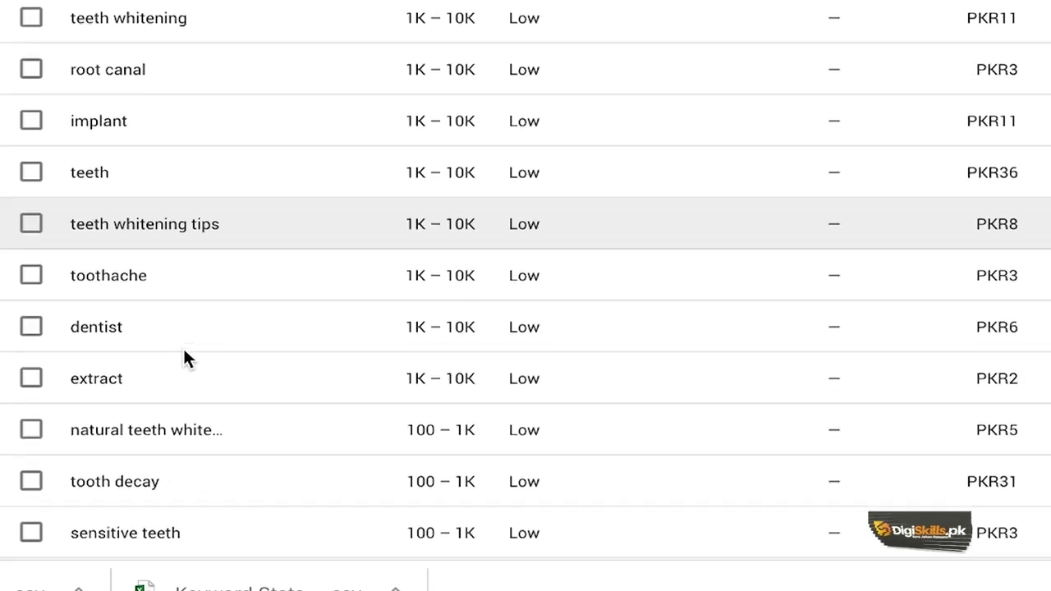
scroll(184, 353, "down", 2)
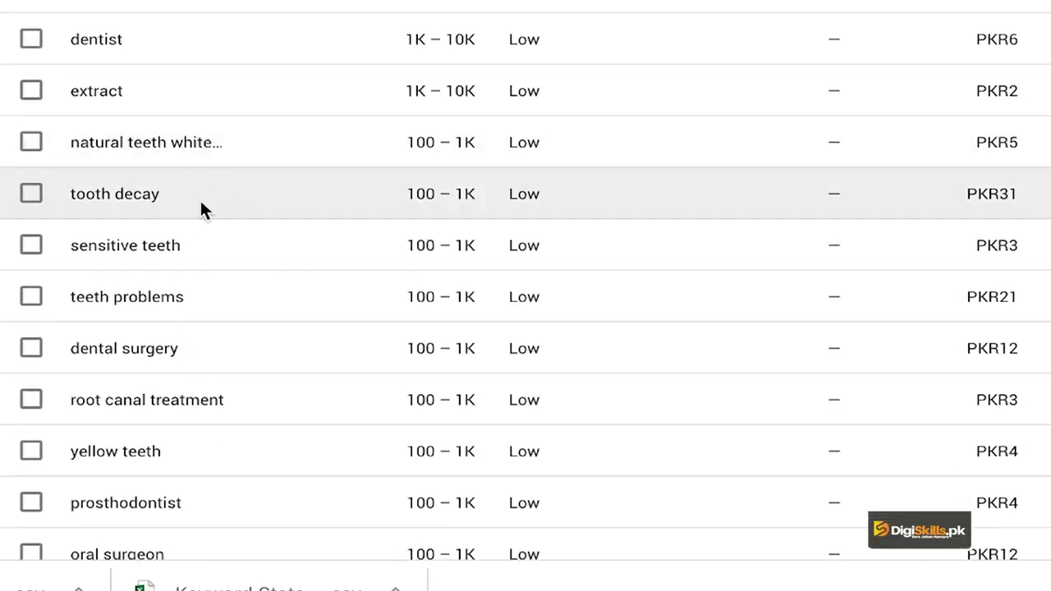
scroll(201, 205, "up", 5)
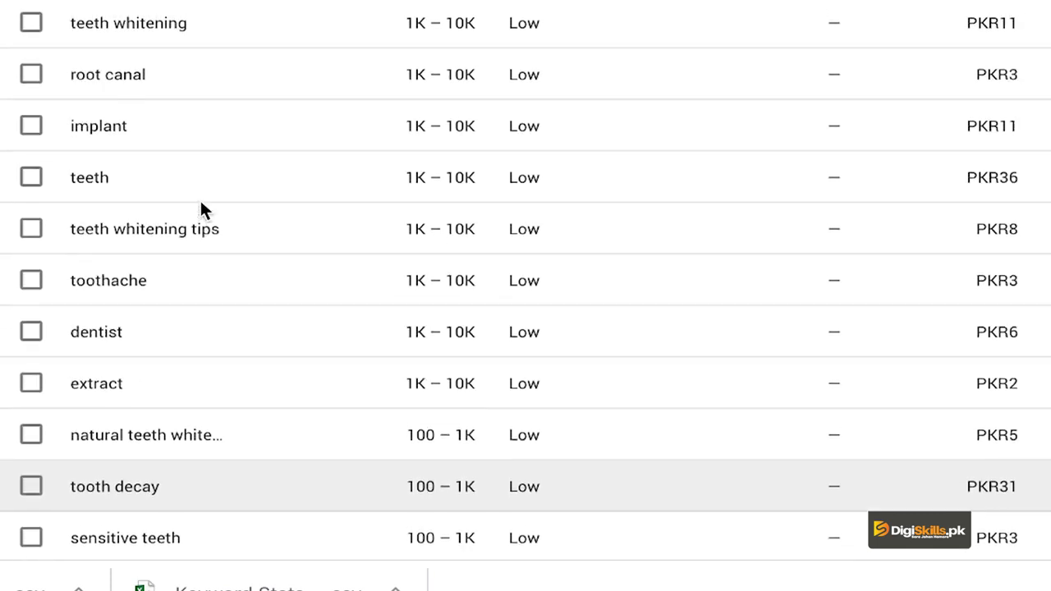
scroll(199, 198, "up", 2)
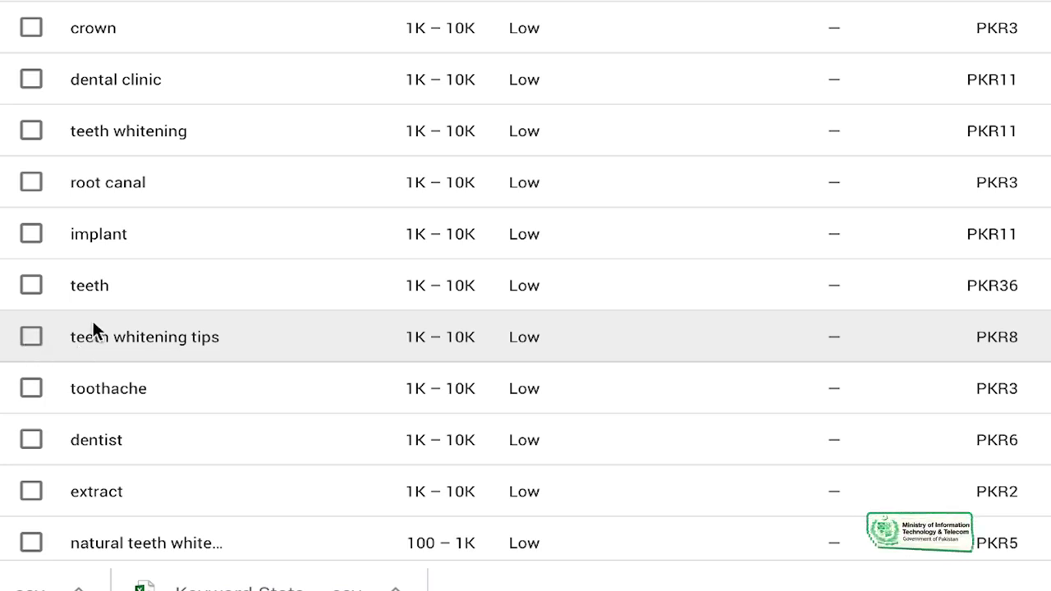
scroll(156, 379, "down", 2)
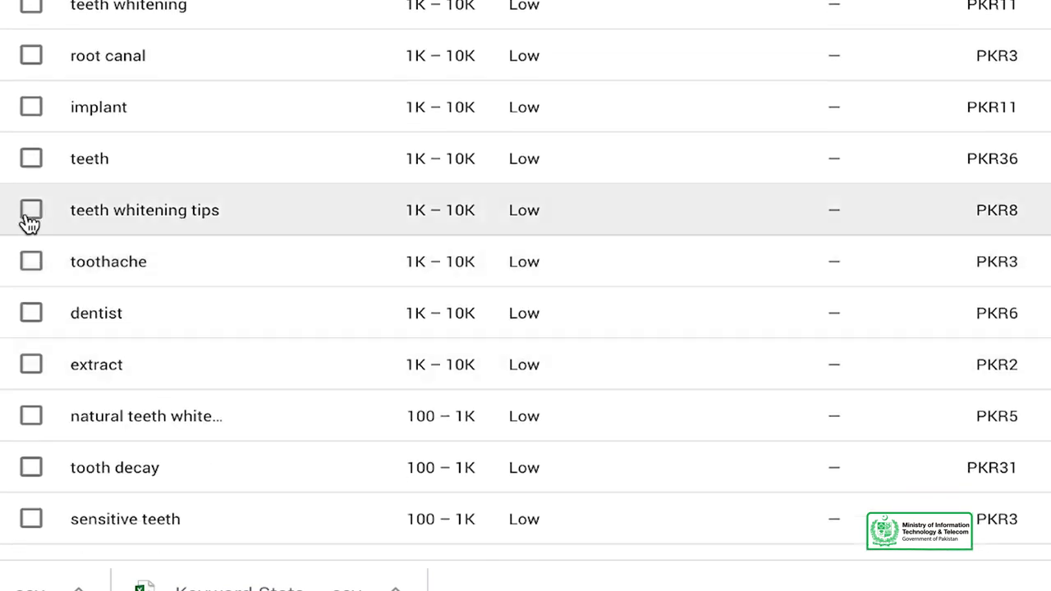
Finish reviewing the teeth whitening keyword ideas and download them as a report
scroll(160, 367, "down", 4)
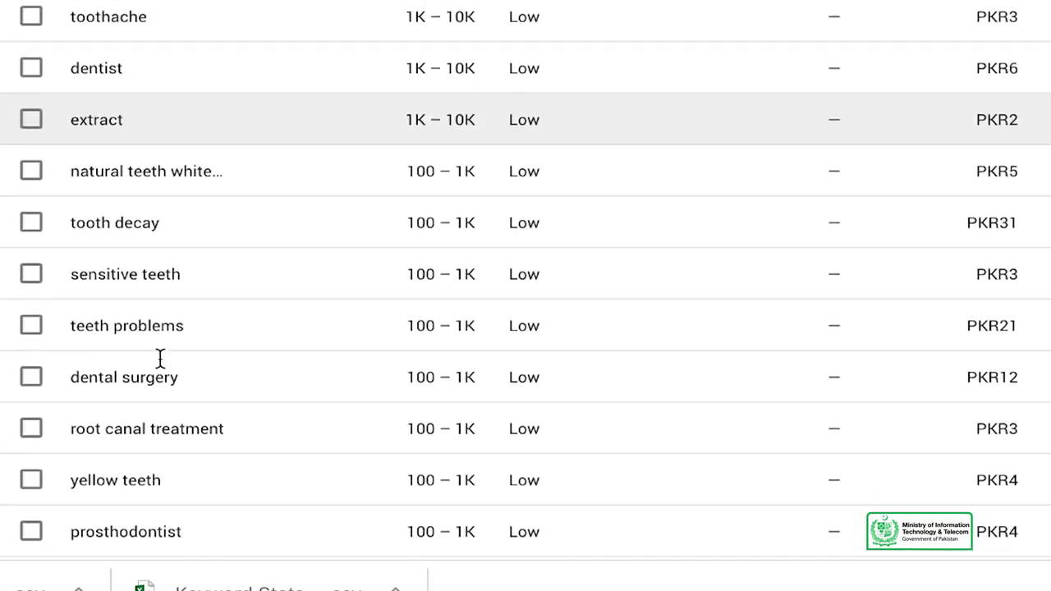
scroll(160, 359, "up", 6)
scroll(160, 362, "up", 3)
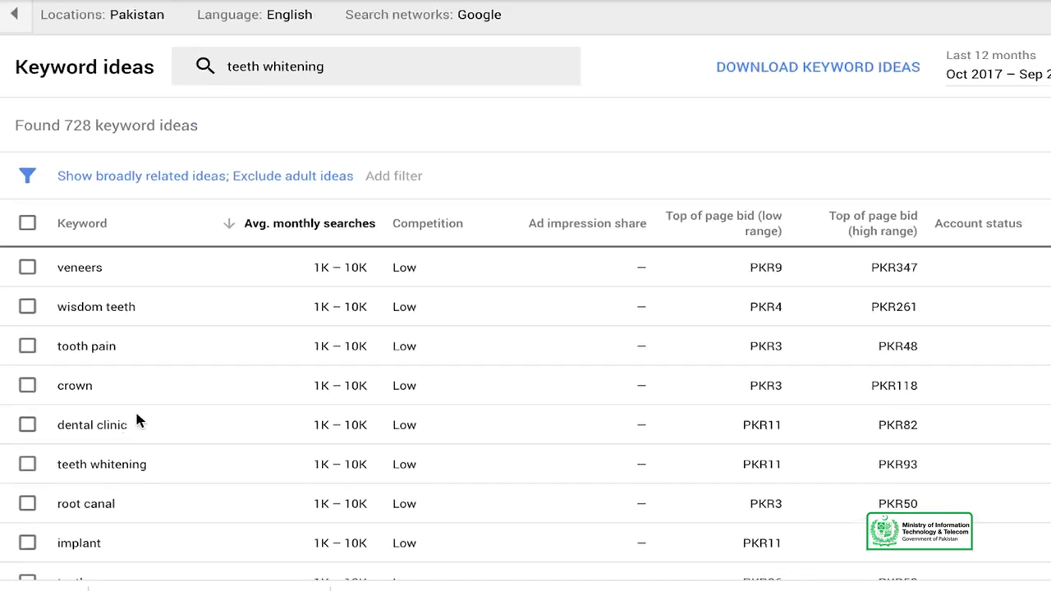
left_click(868, 70)
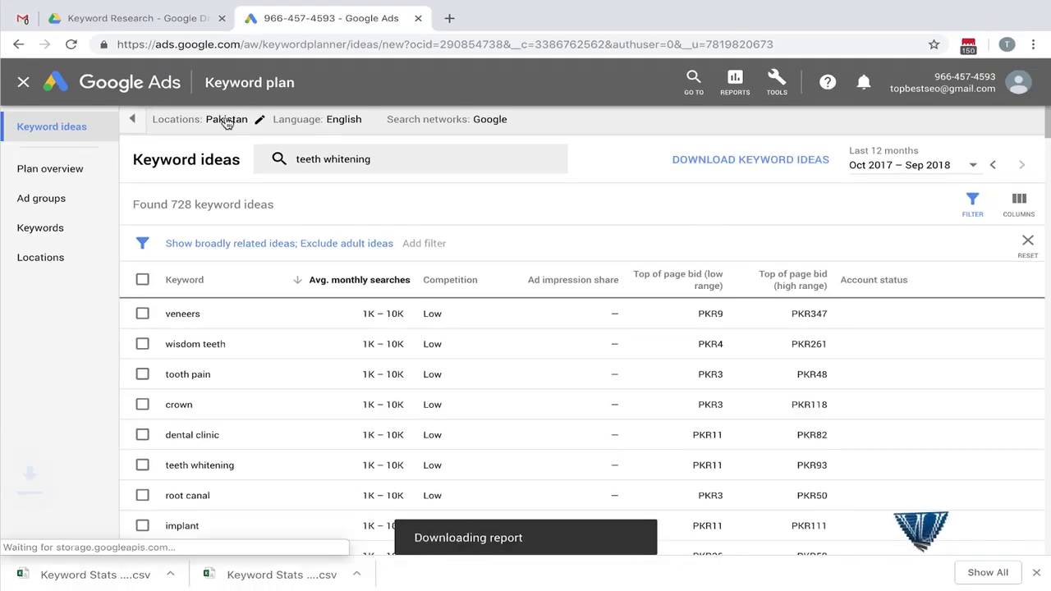
Switch to Google Drive and create a folder named "XYZ Dentist" inside the VU SEO Course folder
left_click(177, 19)
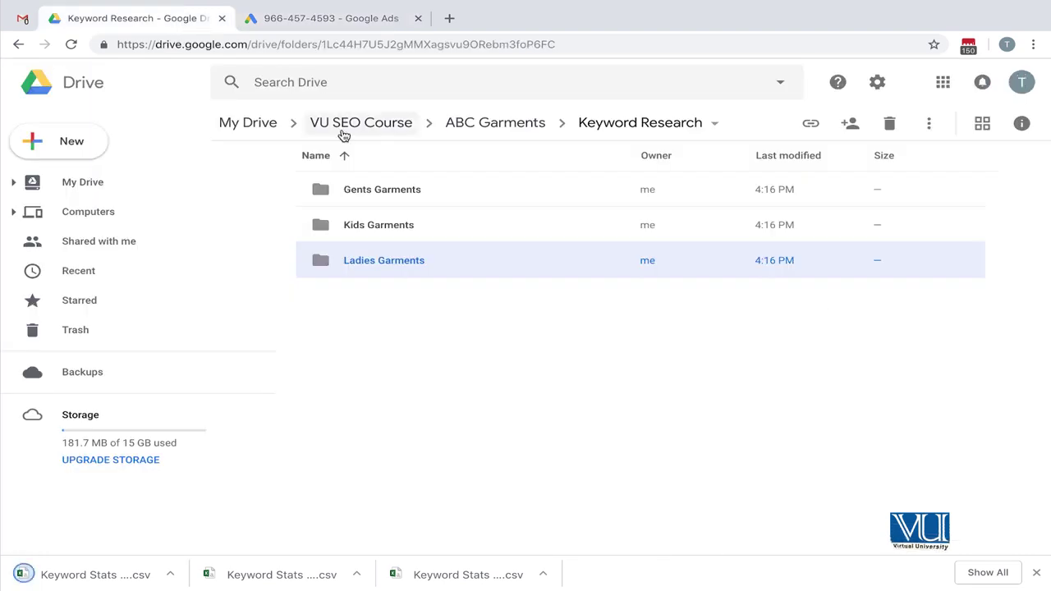
left_click(459, 123)
left_click(371, 122)
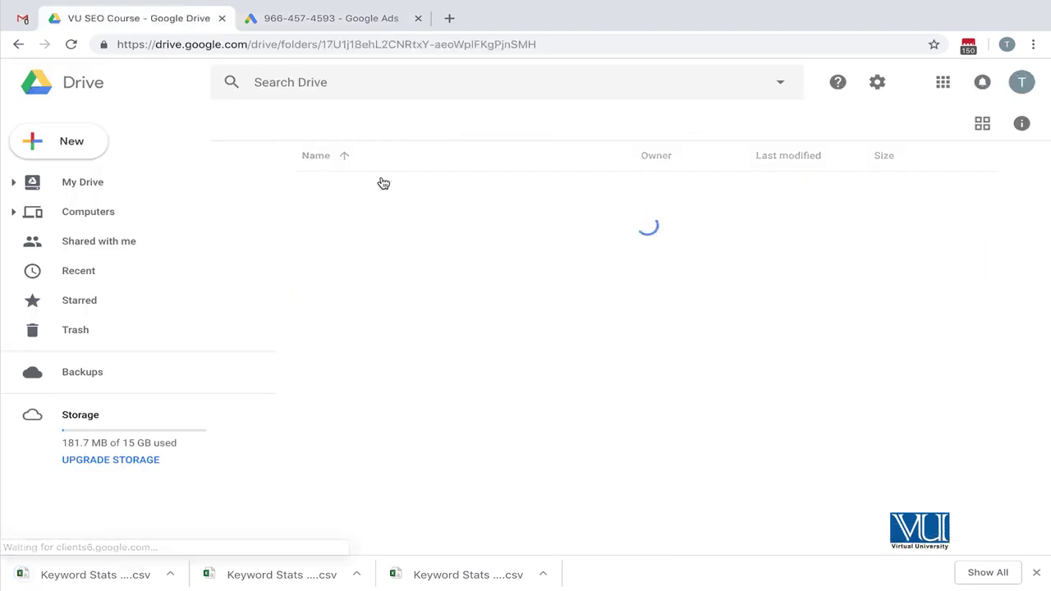
left_click(48, 138)
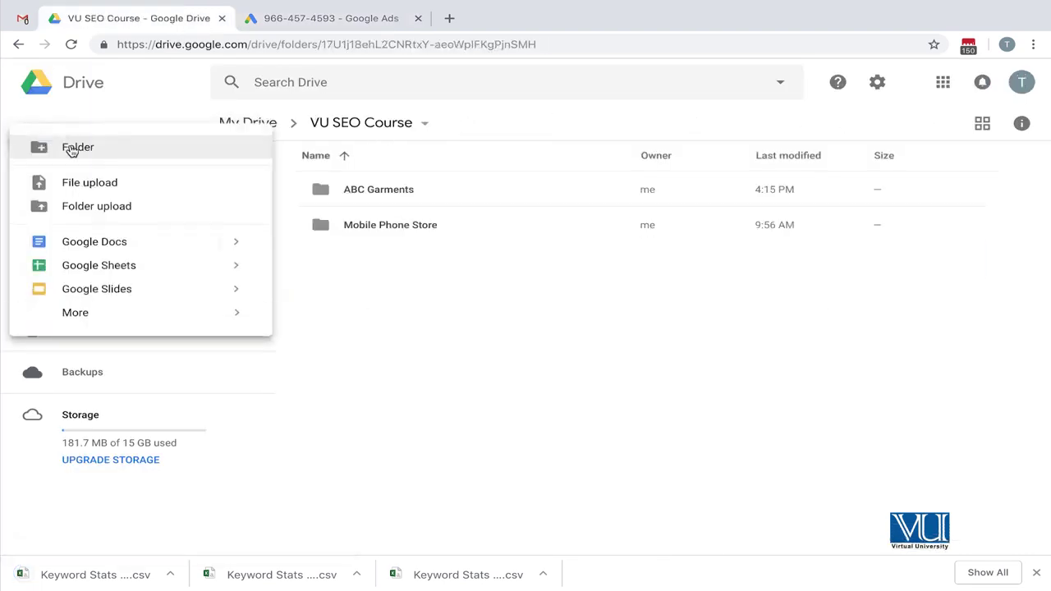
left_click(72, 147)
type("XYZ Dentist")
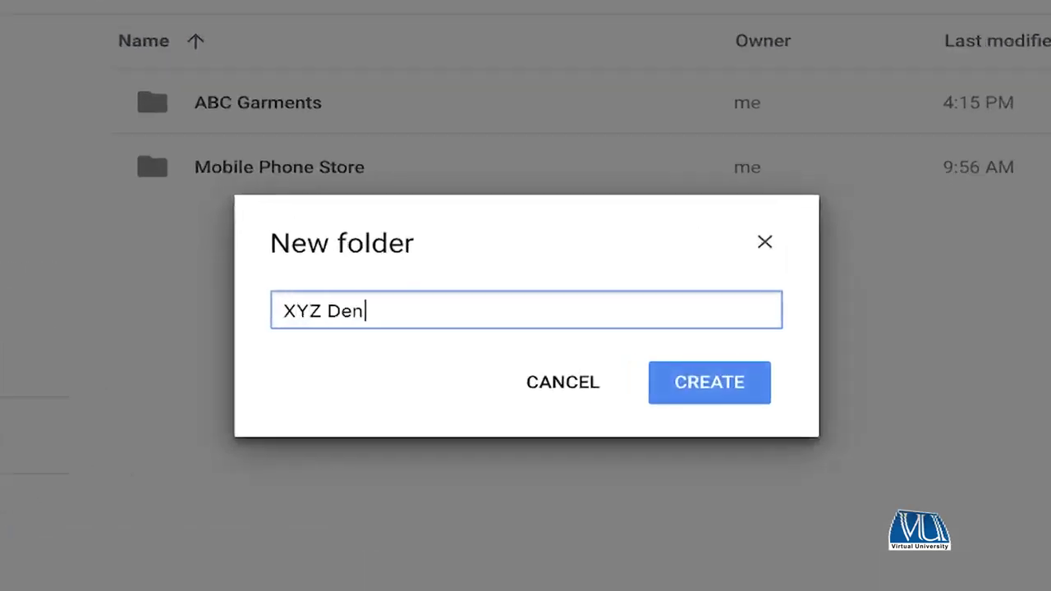
left_click(693, 383)
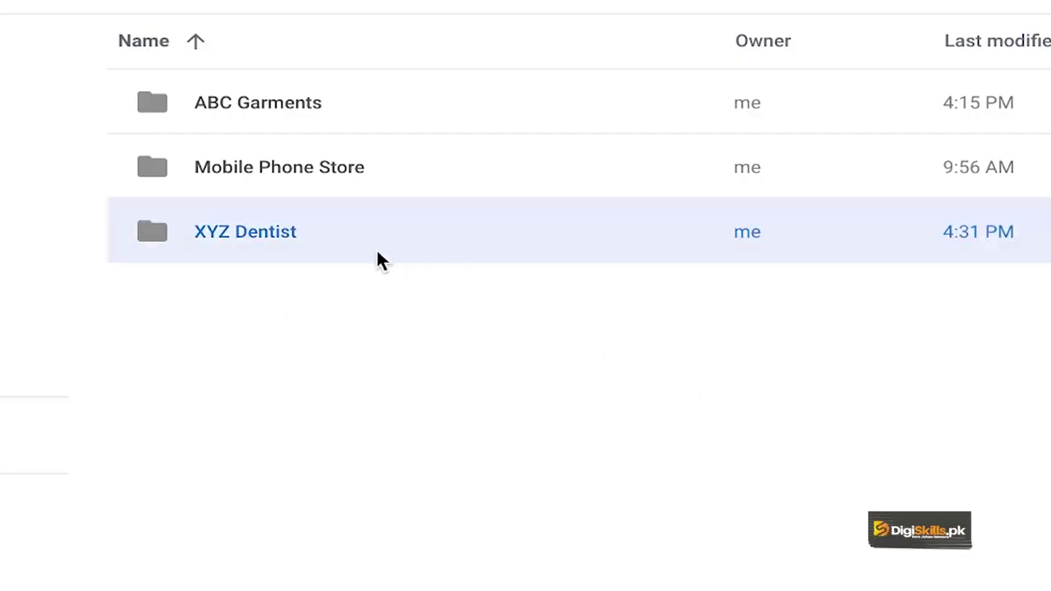
Create a folder named "Keyword Research" inside the XYZ Dentist folder
double_click(367, 249)
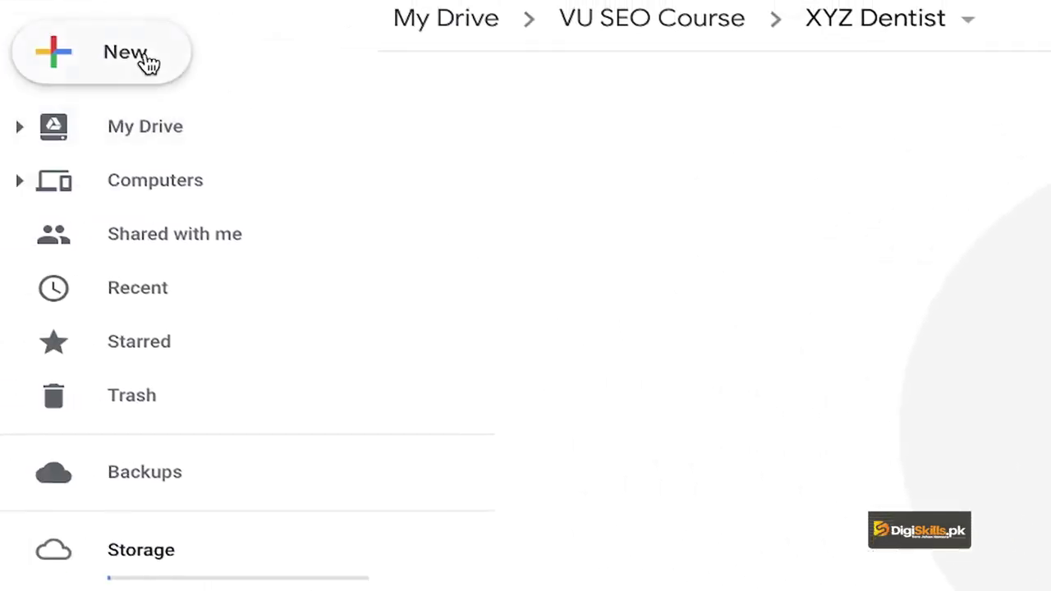
left_click(145, 63)
left_click(155, 79)
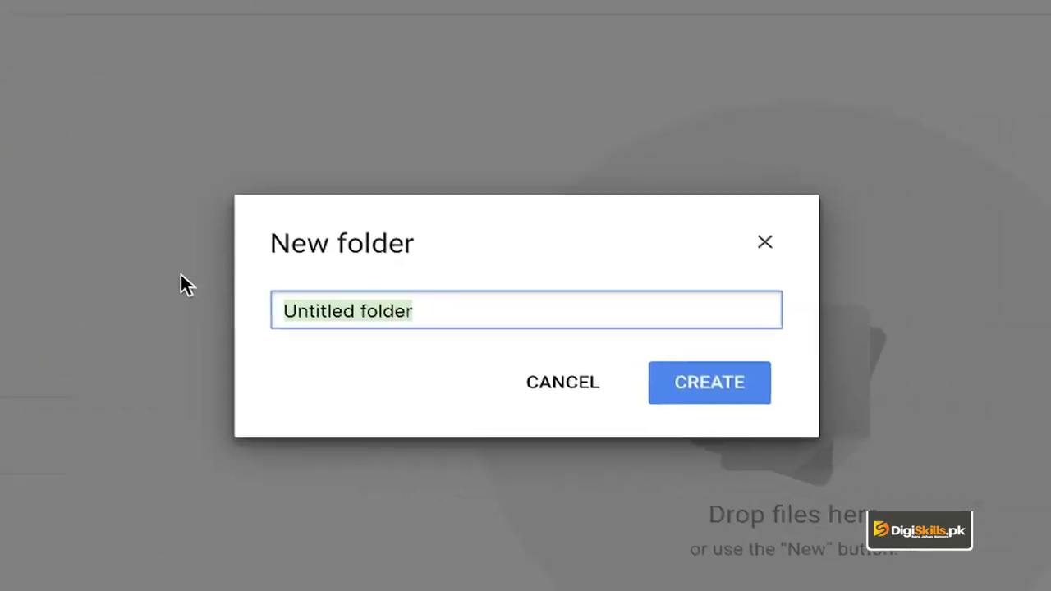
type("Ke")
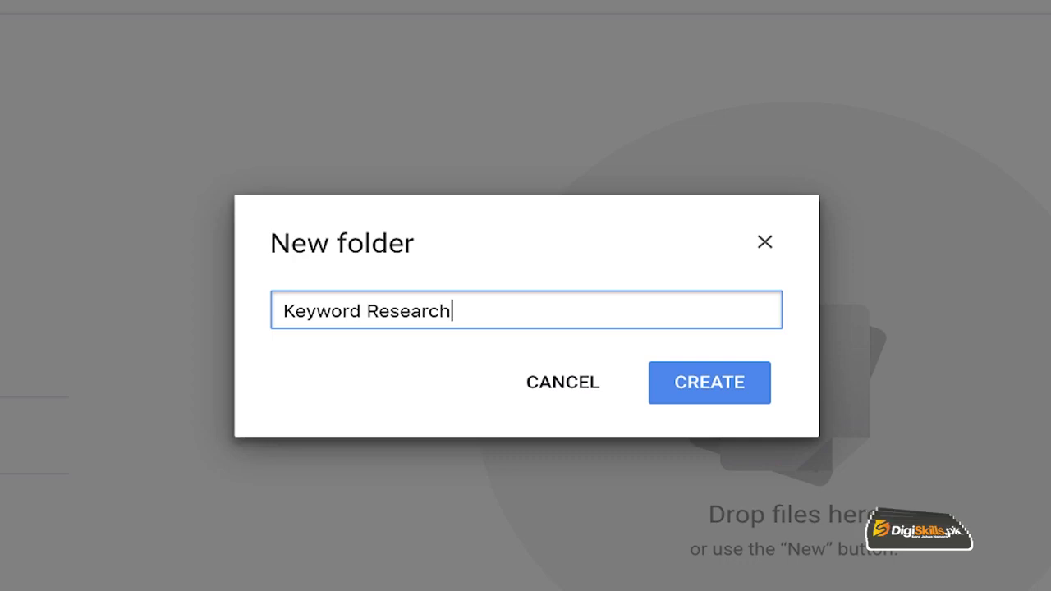
type("yword Research")
key("Return")
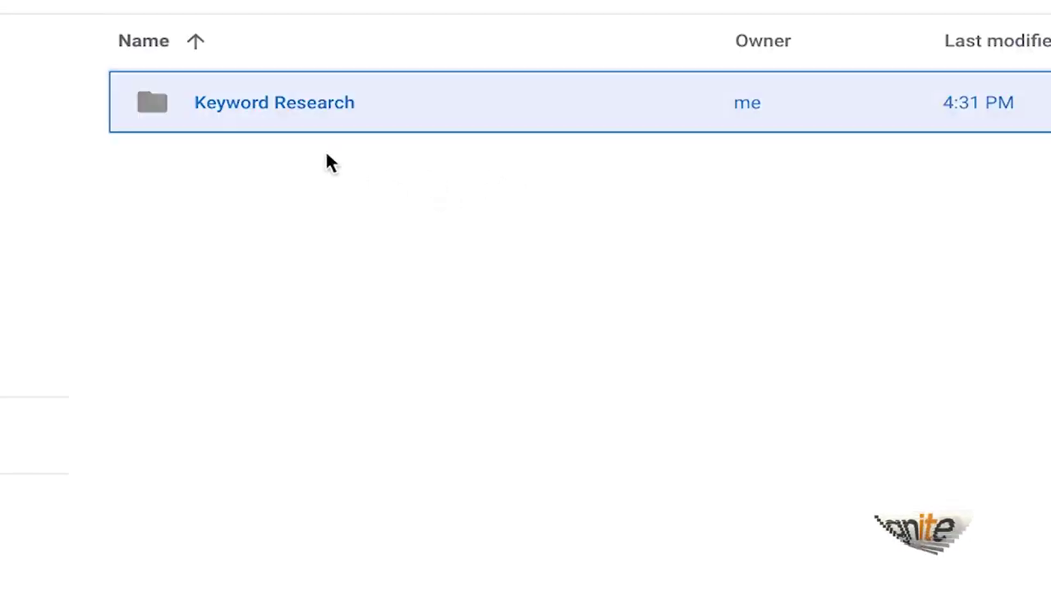
Create a folder named "Dentist" inside the Keyword Research folder, correcting the misspelled name before creating it
double_click(265, 111)
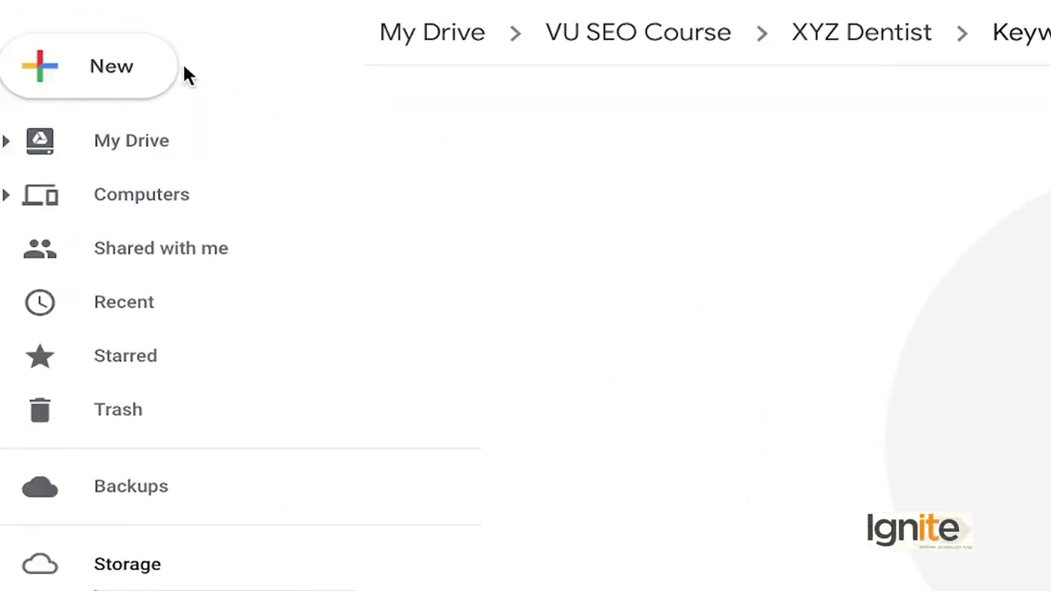
left_click(94, 68)
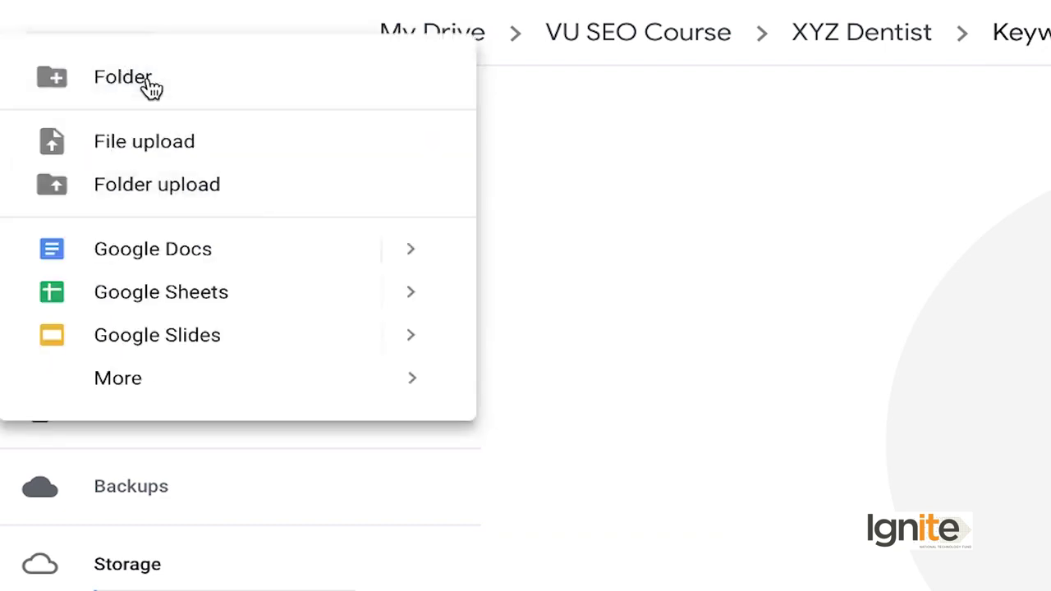
left_click(148, 89)
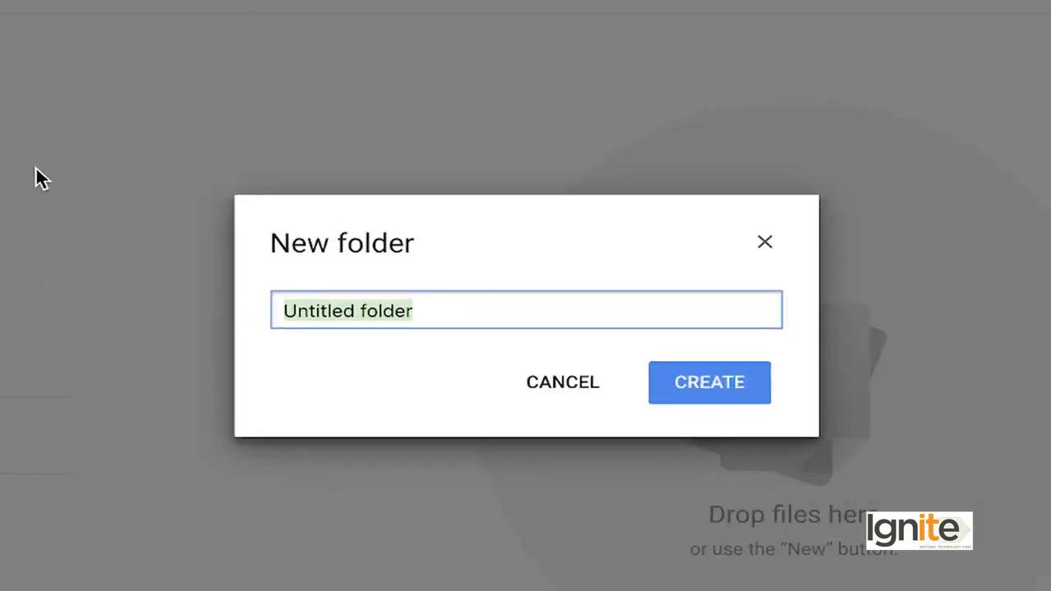
type("Dne")
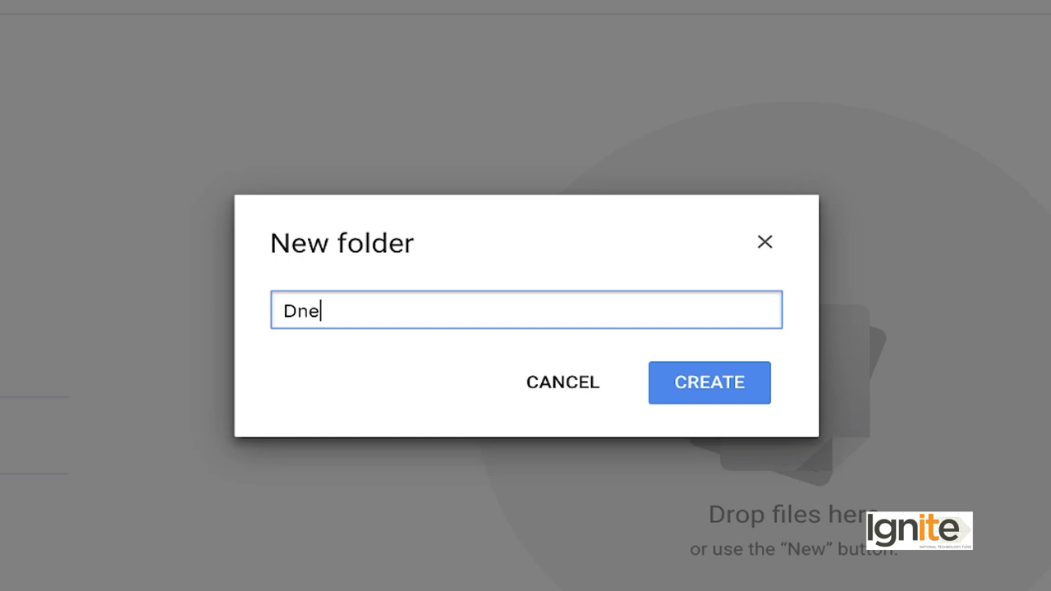
type("tist")
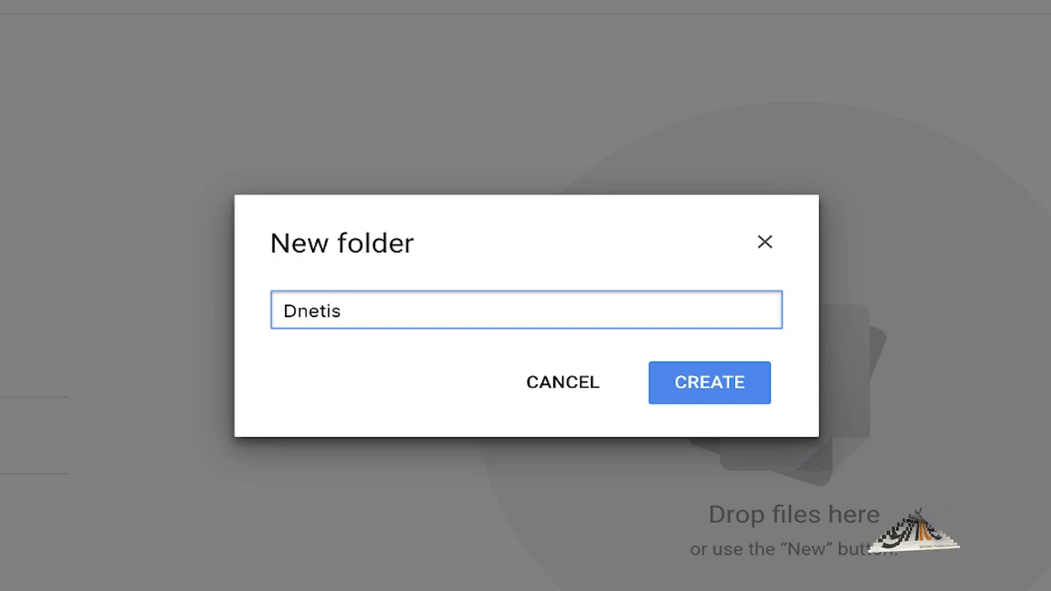
left_click(334, 310)
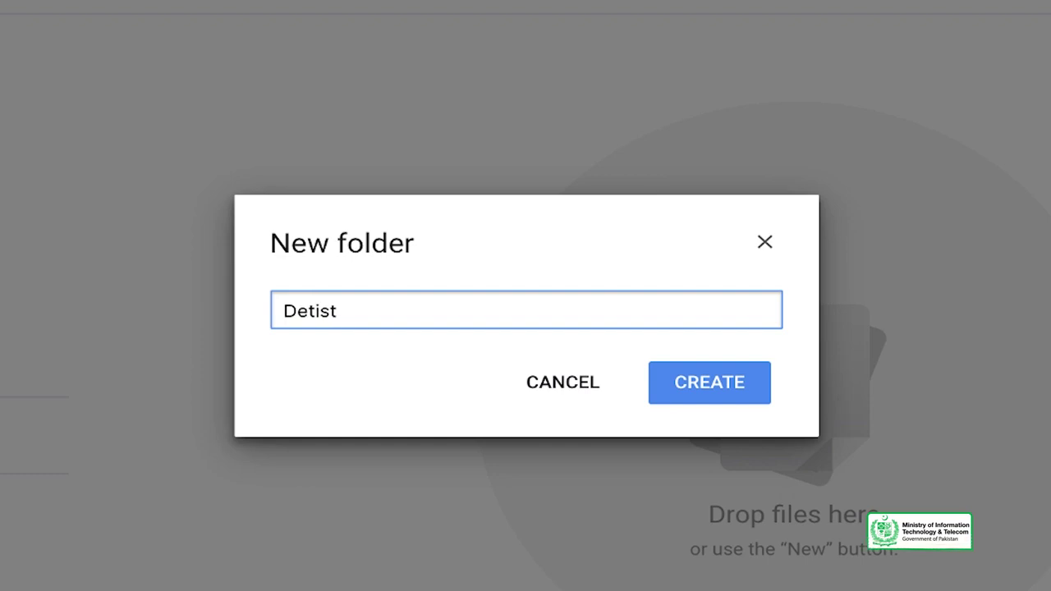
left_click(736, 394)
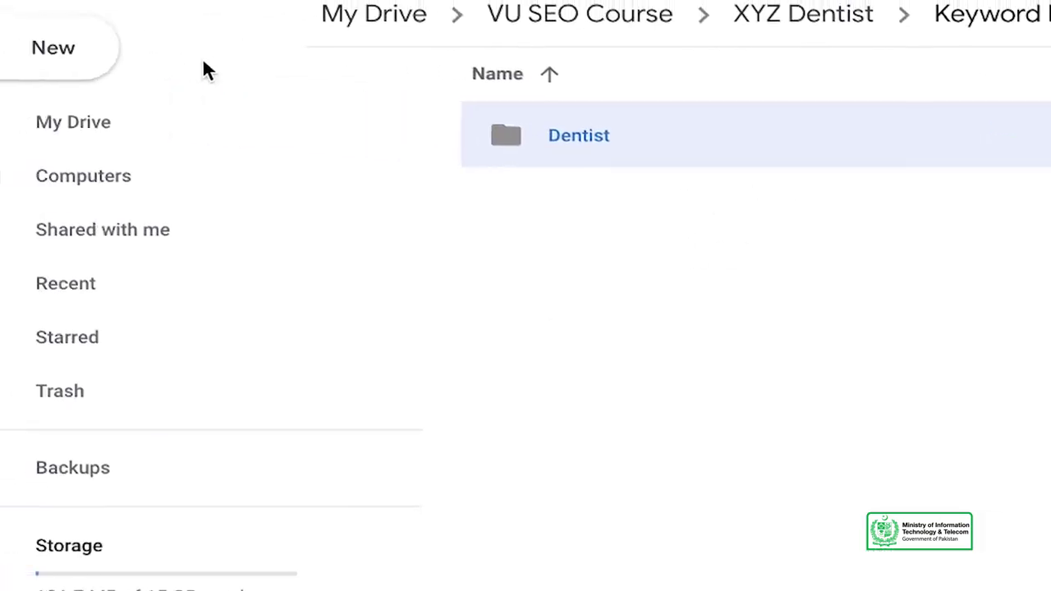
Add a second folder named "Teeth Whitening" alongside the Dentist folder
left_click(129, 46)
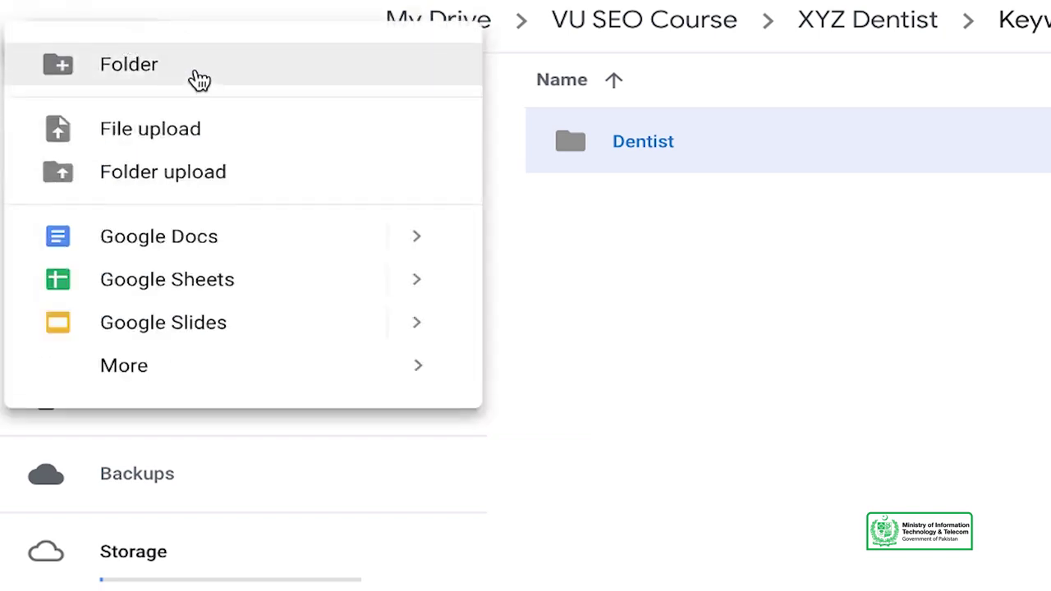
left_click(200, 79)
type("Teeth")
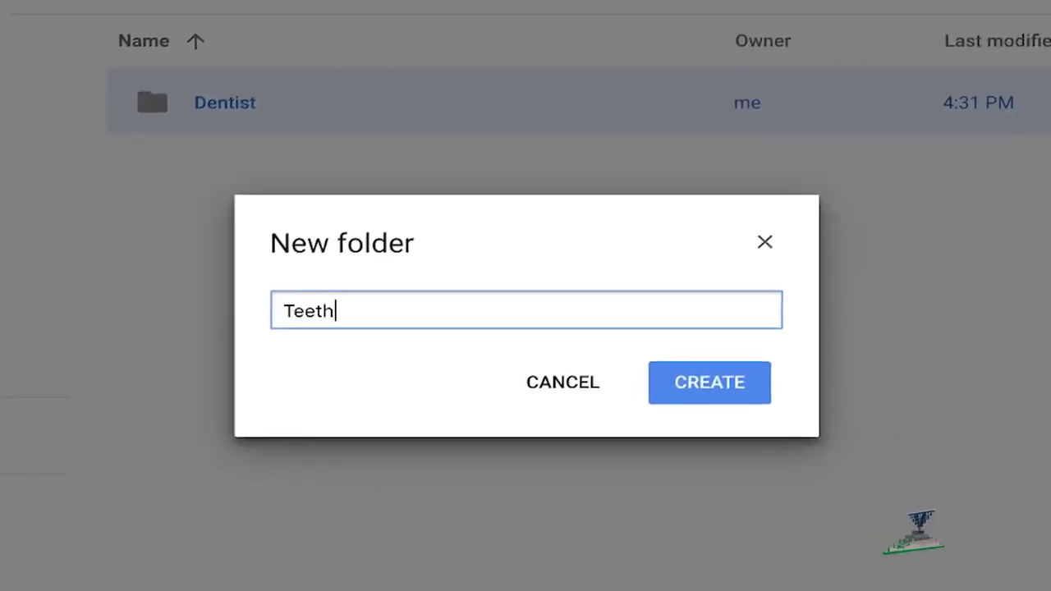
type("itening")
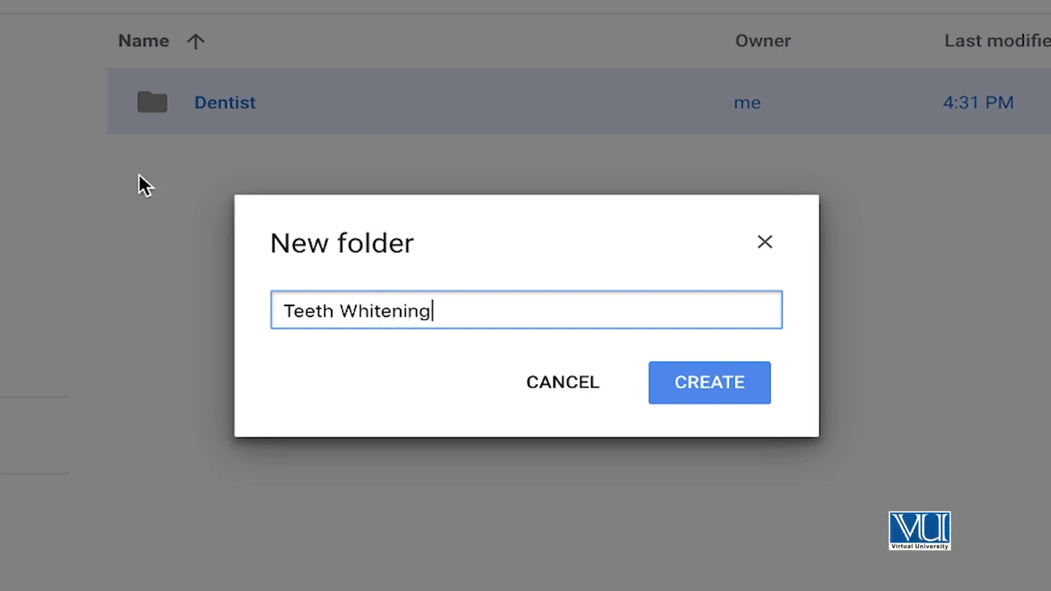
left_click(720, 409)
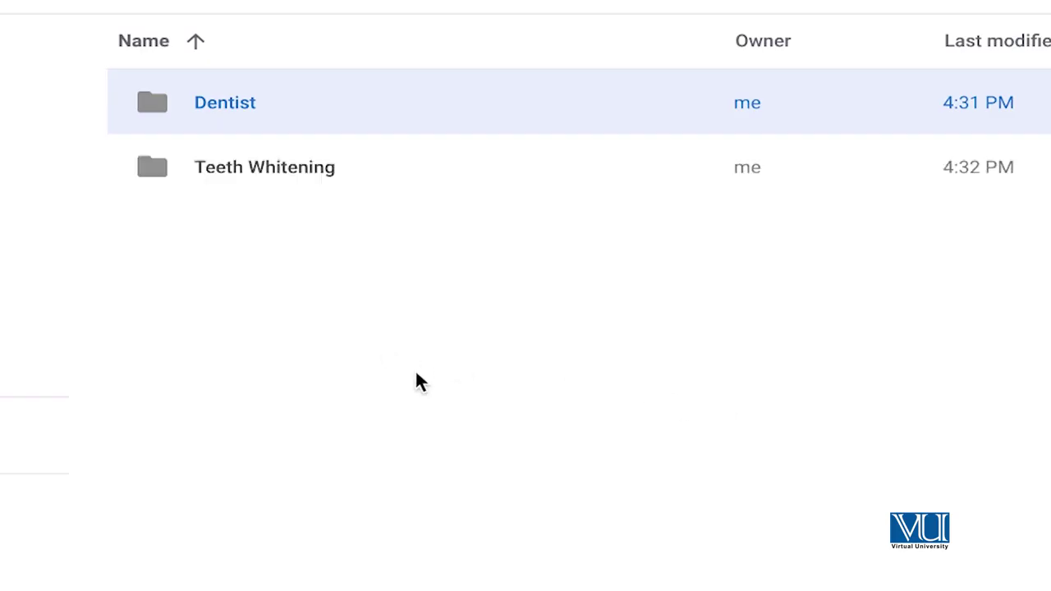
Upload the downloaded Keyword Stats CSV files 16_29_49 and 16_31_01 into the Dentist folder
double_click(286, 126)
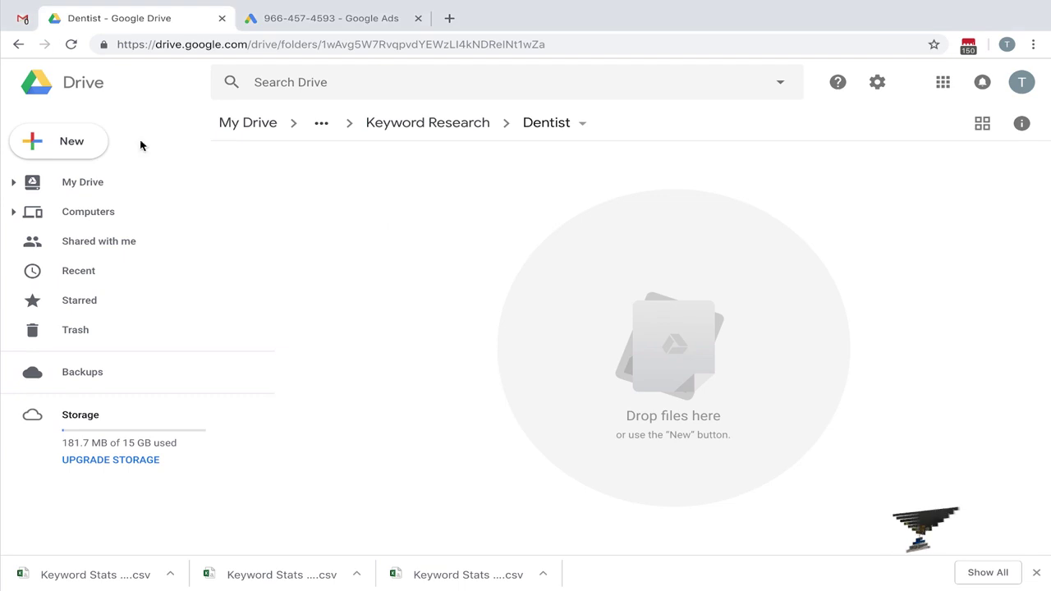
left_click(94, 143)
left_click(141, 181)
left_click(524, 59)
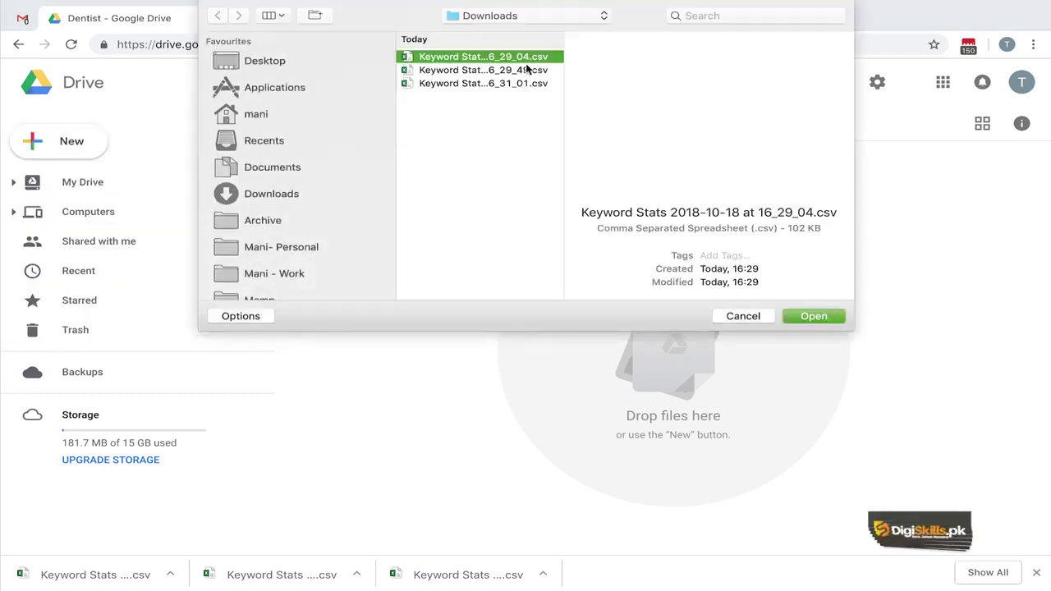
left_click(526, 71)
left_click(523, 83, "shift")
left_click(821, 318)
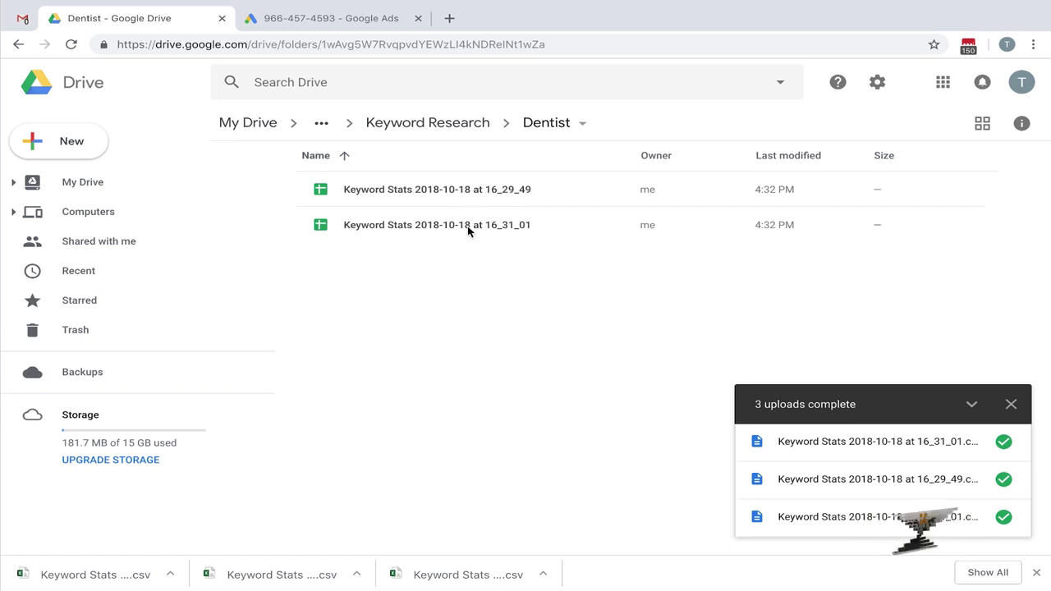
Open the uploaded Keyword Stats 16_29_49 spreadsheet and fit column A to the width of its keywords
left_click(468, 231)
double_click(500, 187)
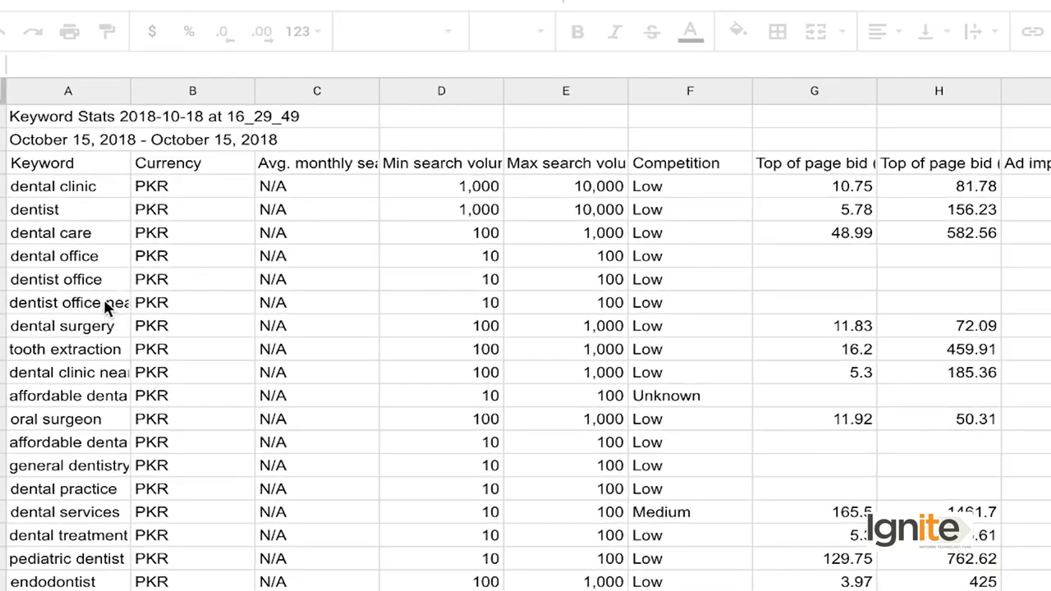
left_click(93, 209)
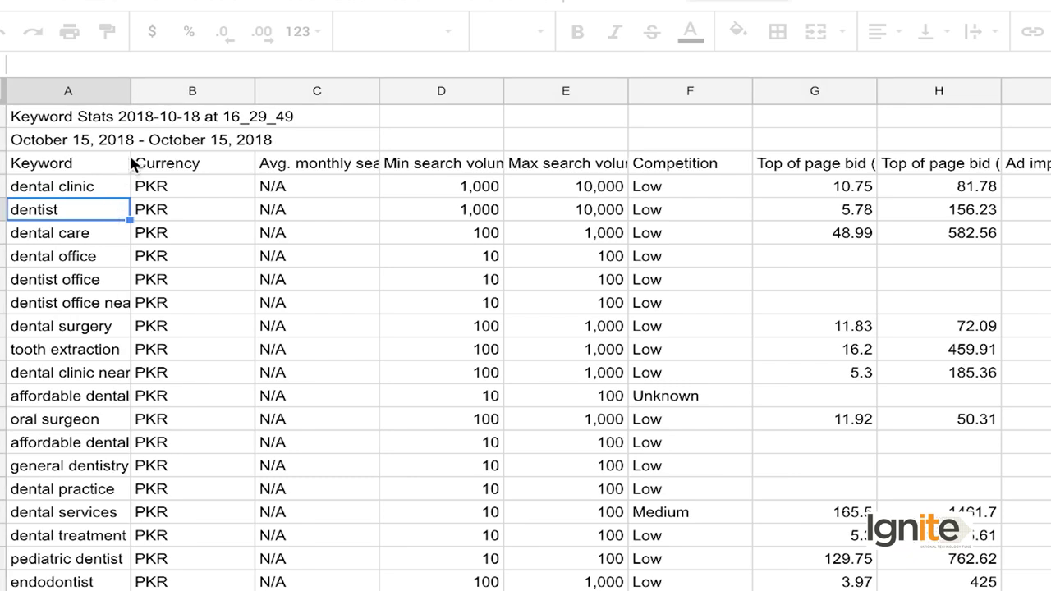
double_click(129, 92)
left_click(120, 256)
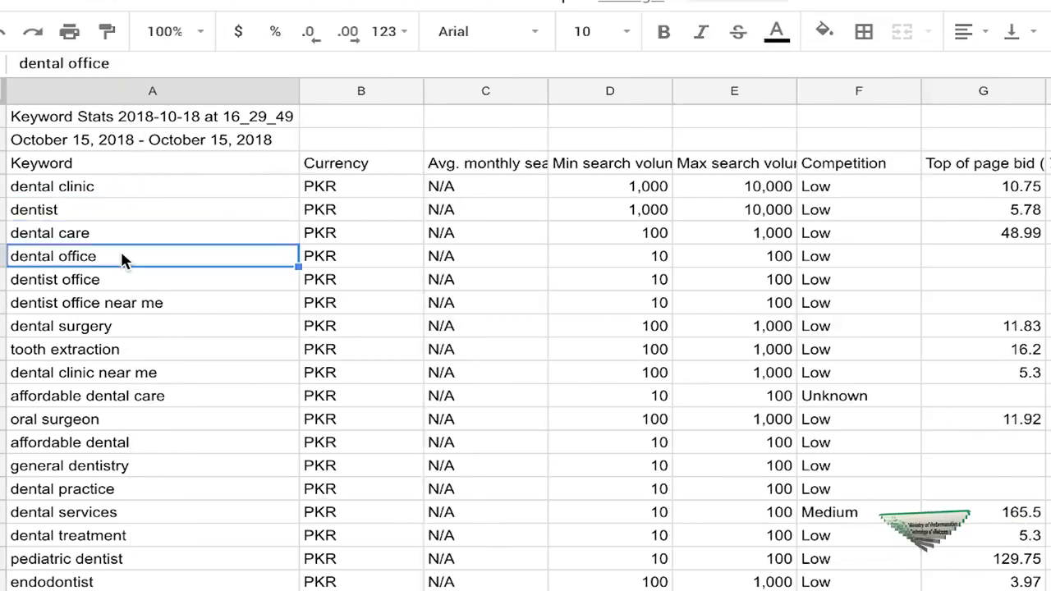
Review the listed keywords and rename the spreadsheet as "KW - dental clinic" after its first keyword
scroll(120, 258, "down", 2)
scroll(121, 256, "down", 1)
scroll(120, 256, "up", 3)
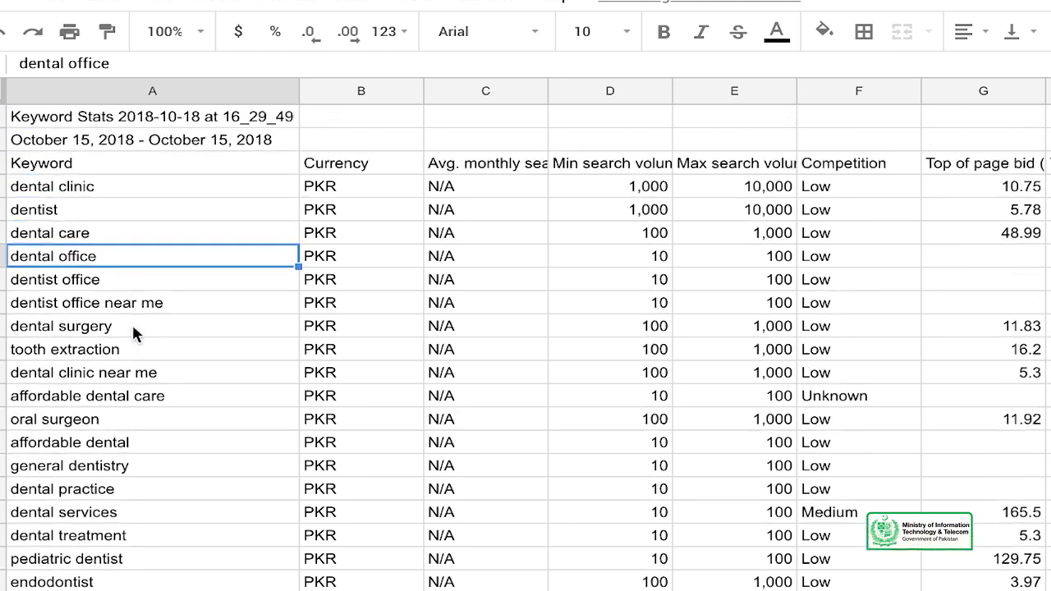
scroll(149, 338, "down", 1)
scroll(150, 338, "up", 1)
left_click(151, 179)
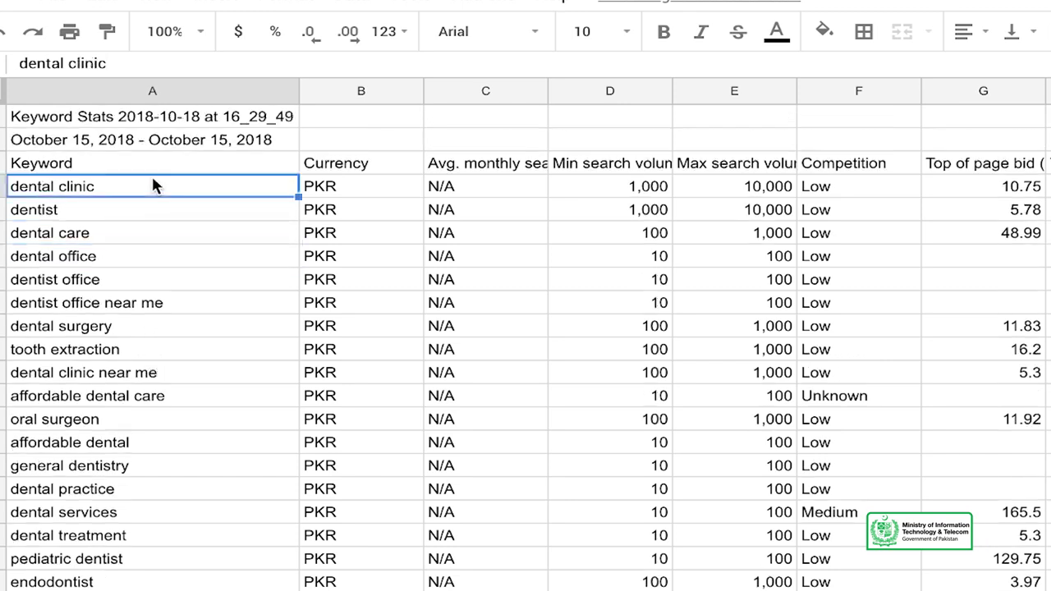
key("Return")
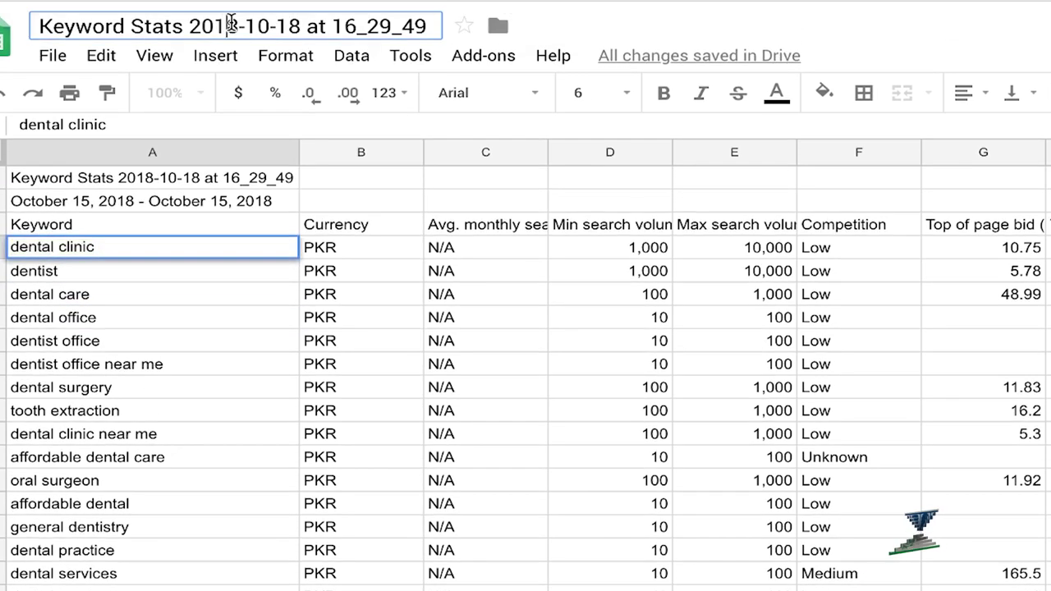
left_click(231, 25)
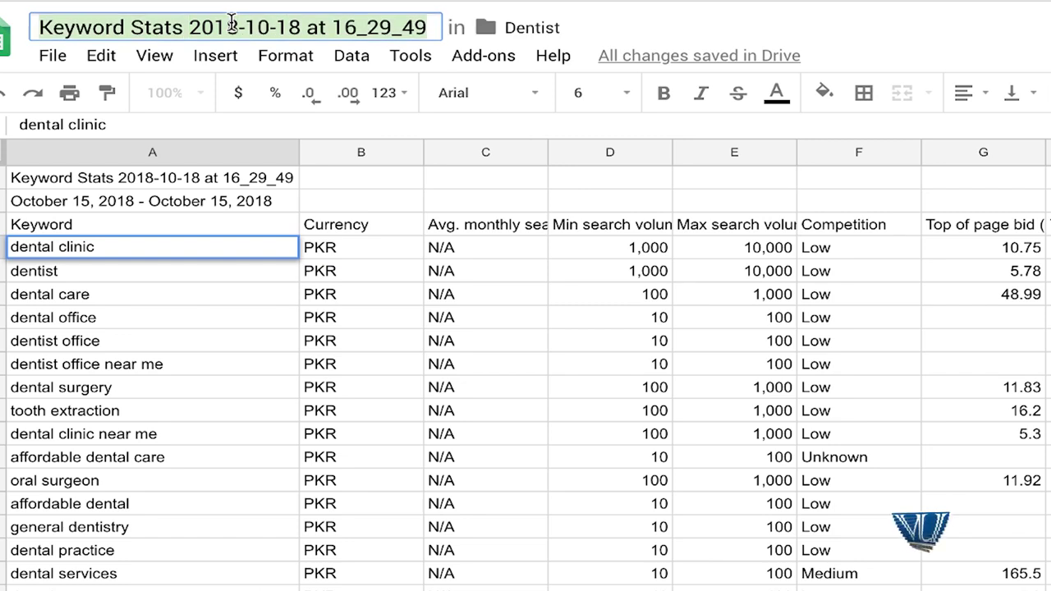
type("KW -")
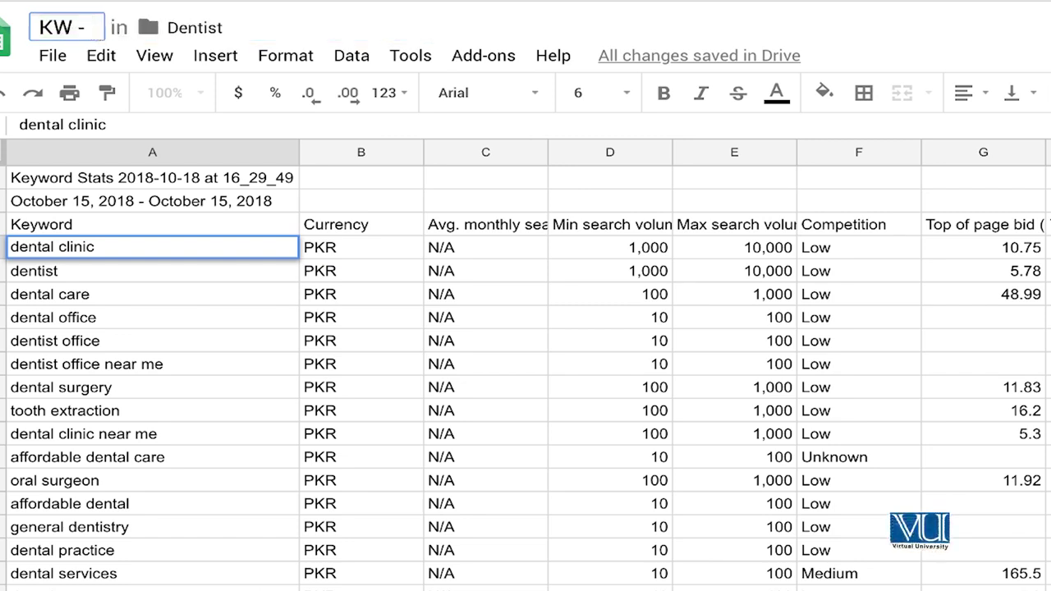
type("dental clinic")
key("Return")
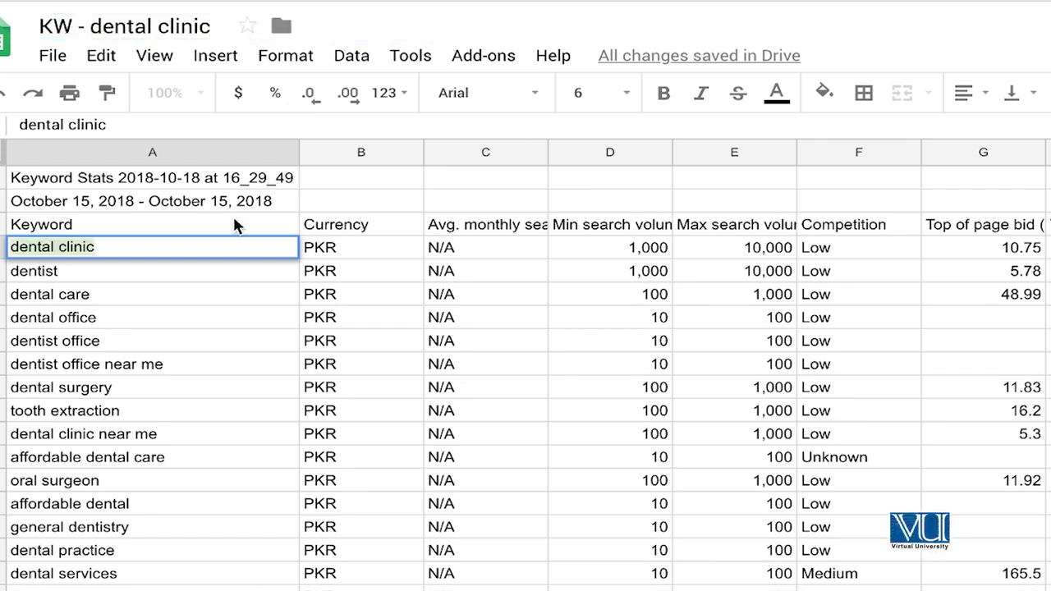
Freeze the sheet's first three rows, down to the Keyword header row
left_click(185, 279)
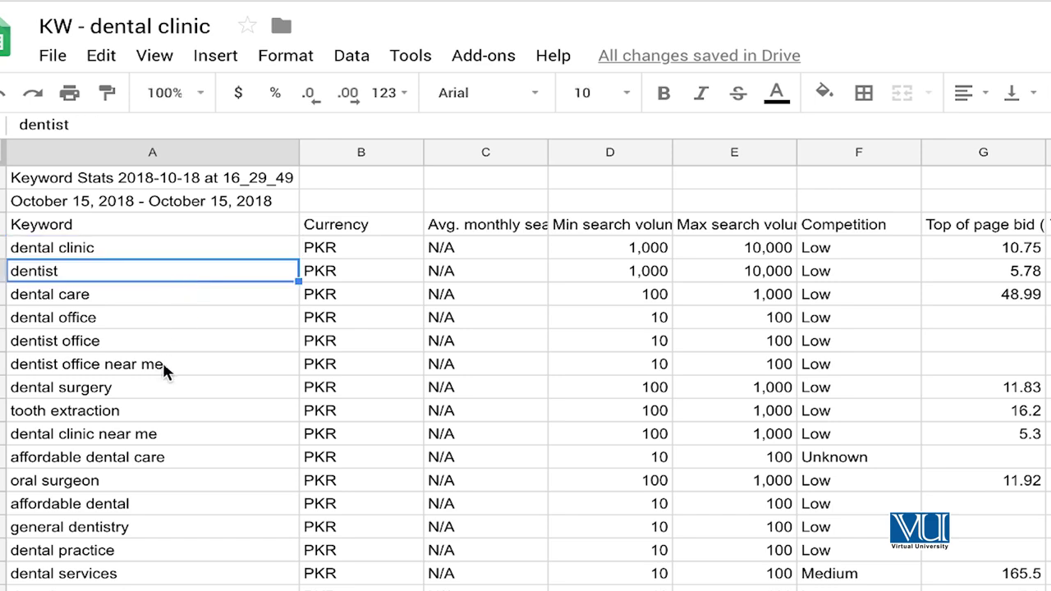
left_click(205, 225)
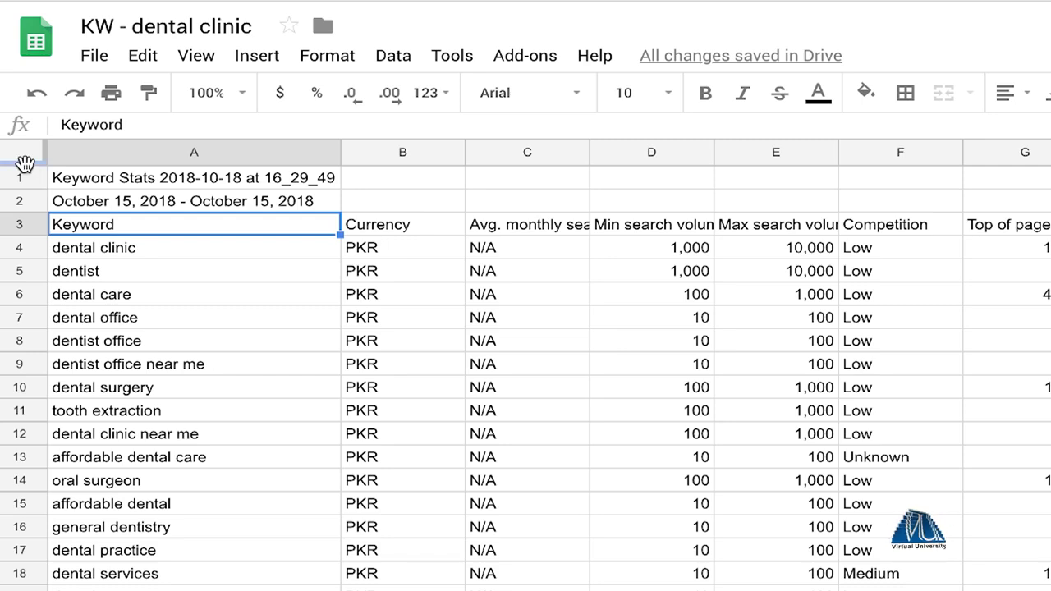
left_click_drag(19, 164, 32, 236)
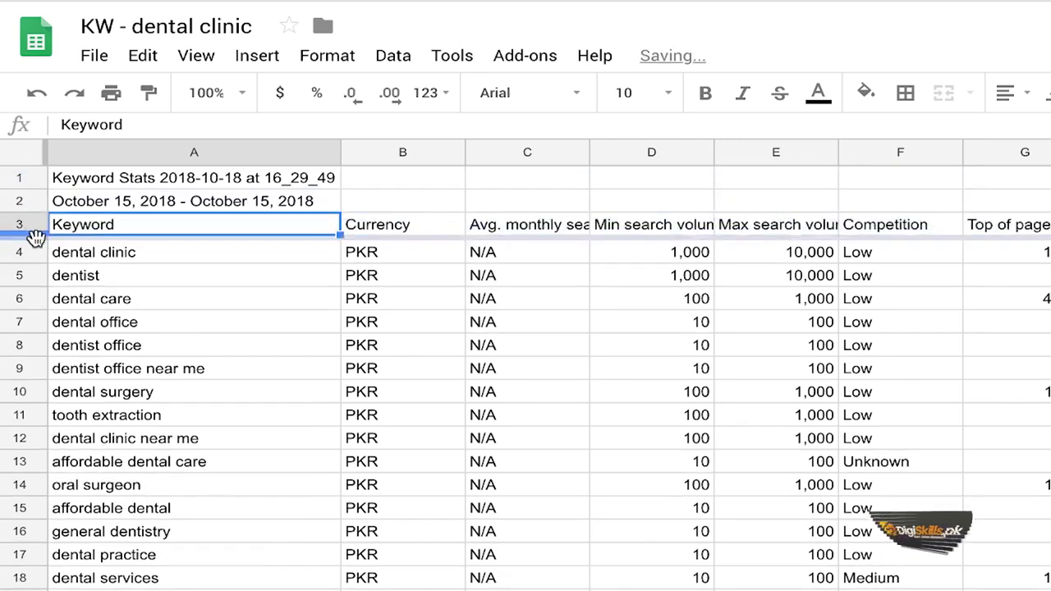
key("ctrl+shift+End")
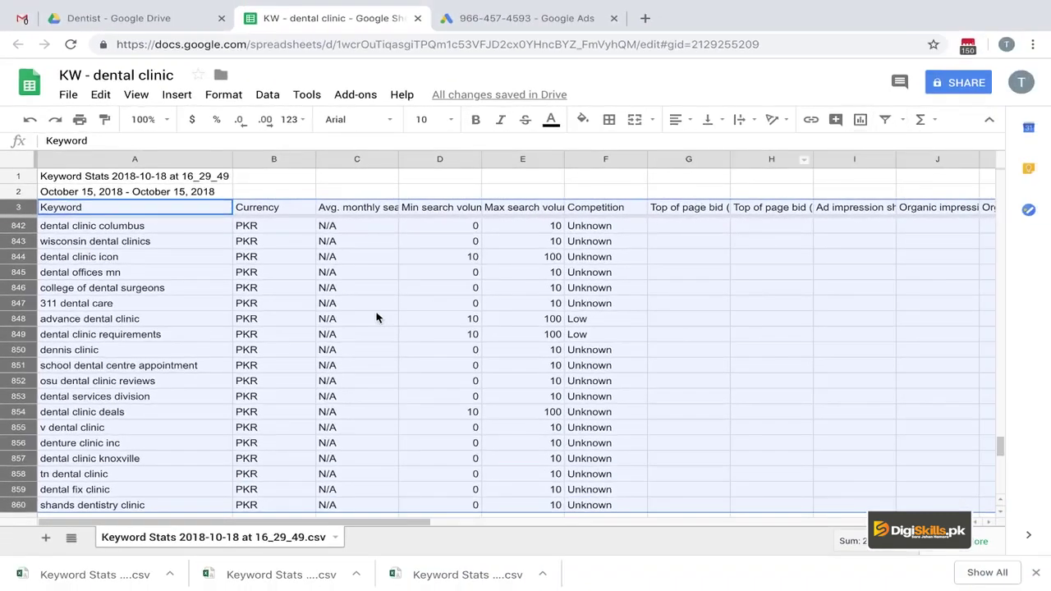
left_click(376, 318)
key("Up")
key("Up")
key("Up")
key("Up")
key("ctrl+Up")
key("ctrl+Left")
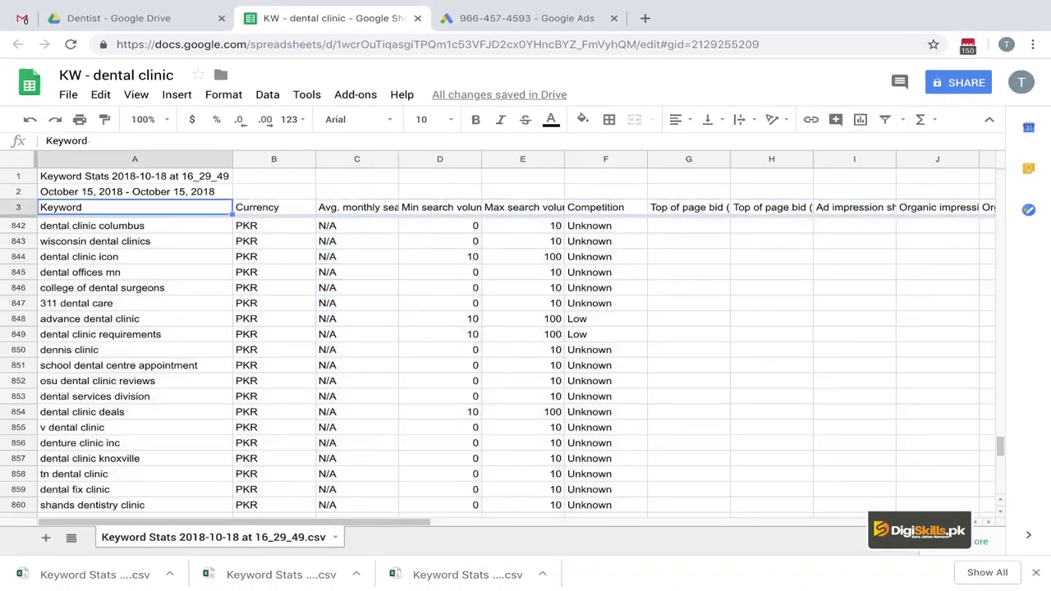
Insert an empty column before the Keyword column and give it the header "#" in row 3
left_click(188, 157)
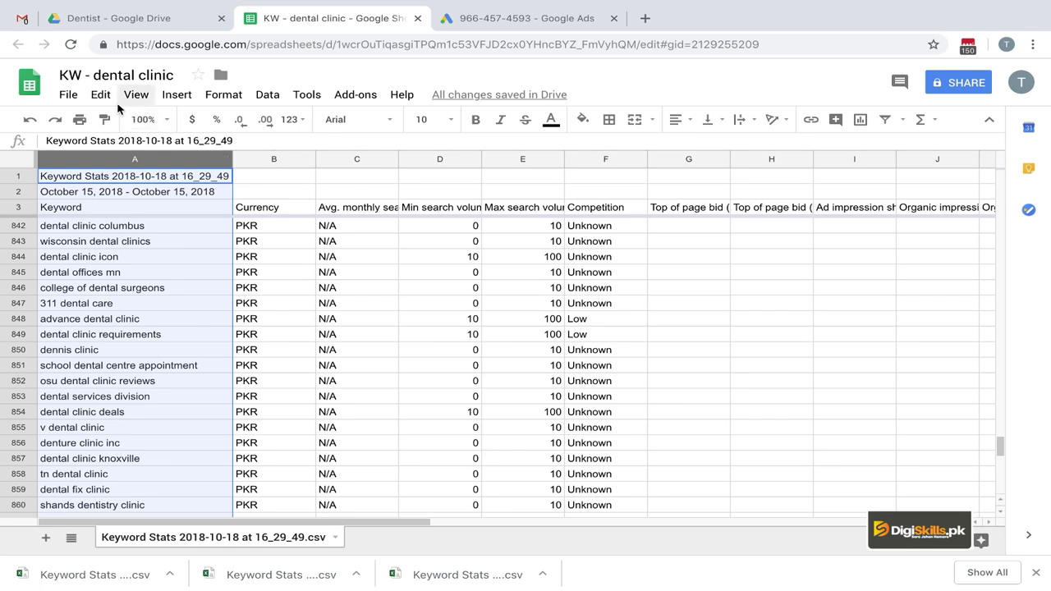
left_click(172, 95)
left_click(175, 123)
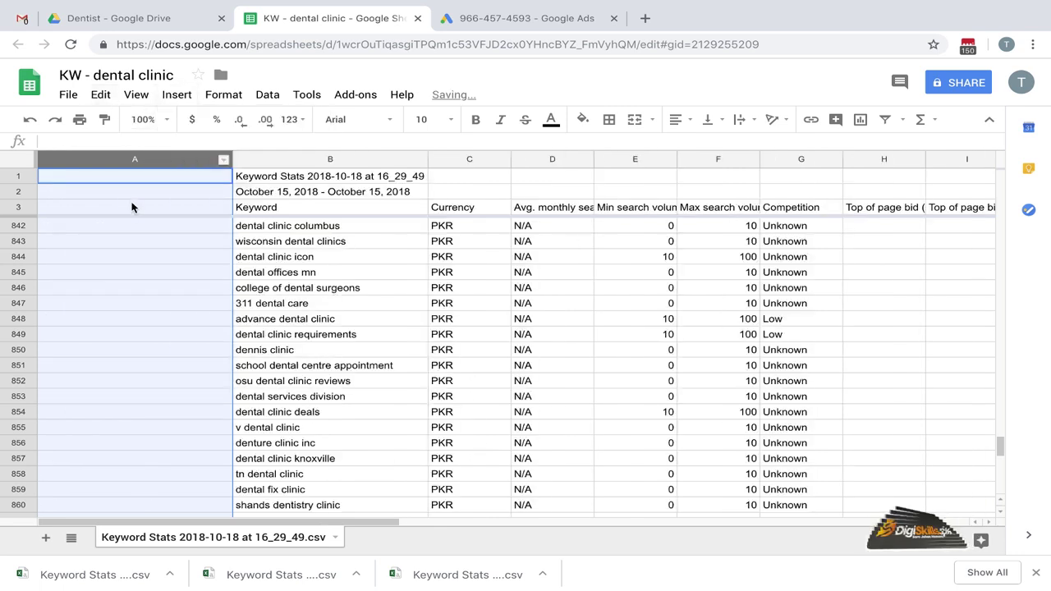
left_click(130, 210)
type("#")
key("Return")
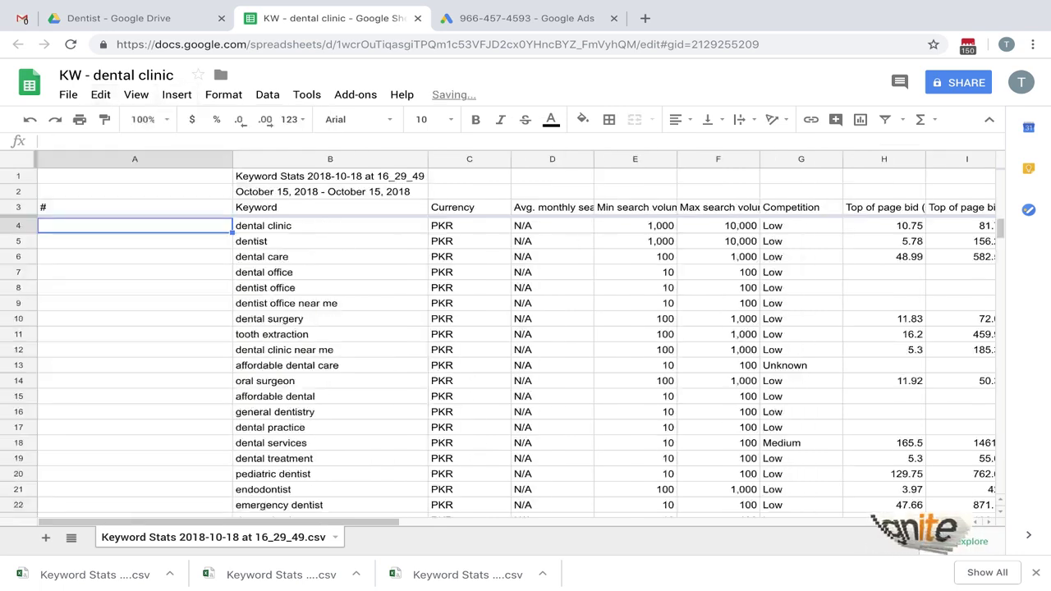
Enter 1 and 2 below the # header and fill the number series down the whole keyword list
type("1")
key("Return")
type("2")
key("Return")
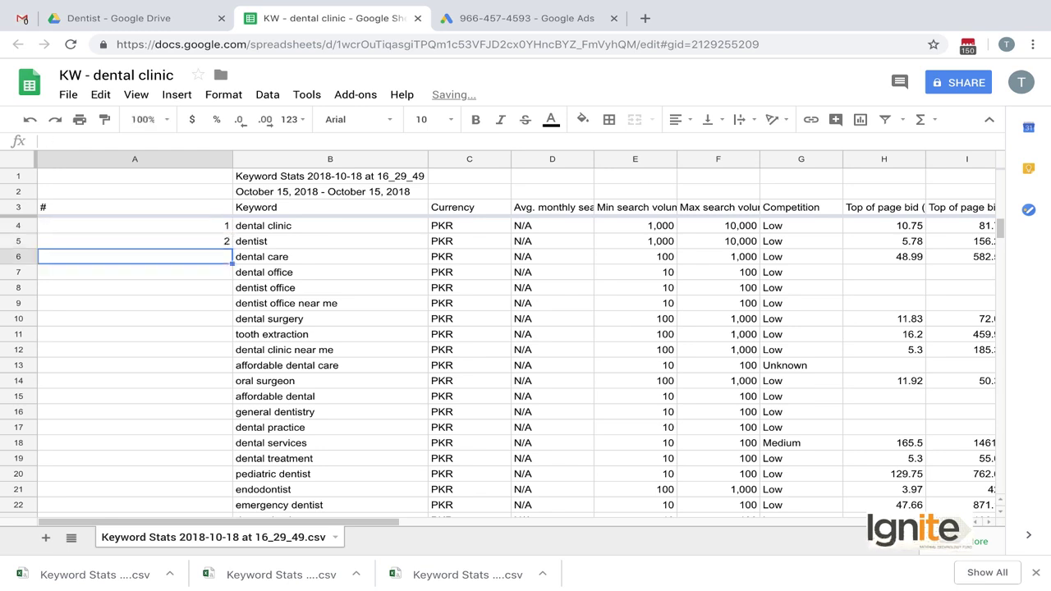
left_click_drag(131, 225, 131, 241)
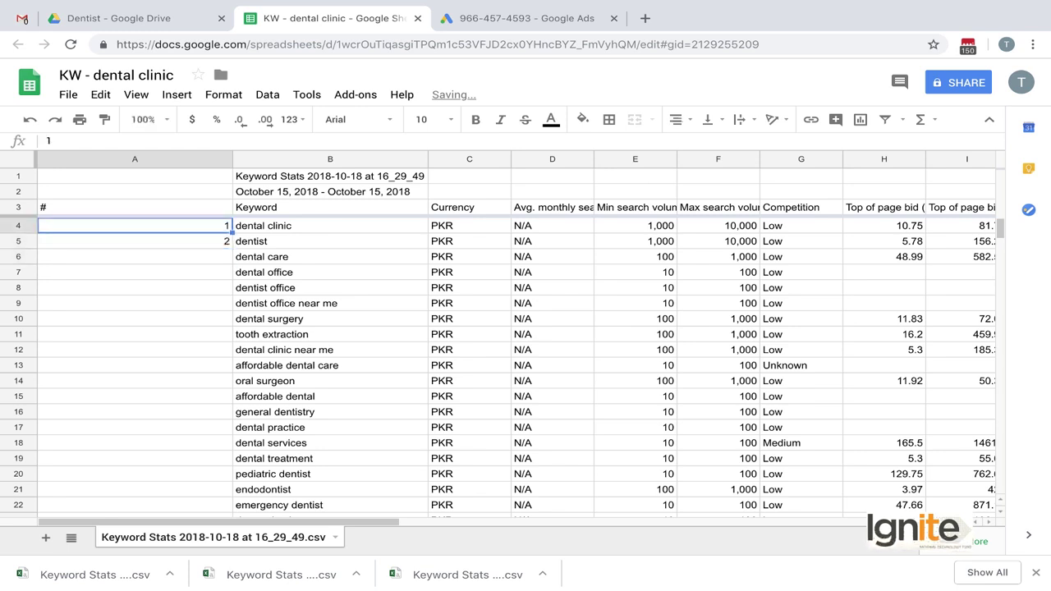
double_click(230, 249)
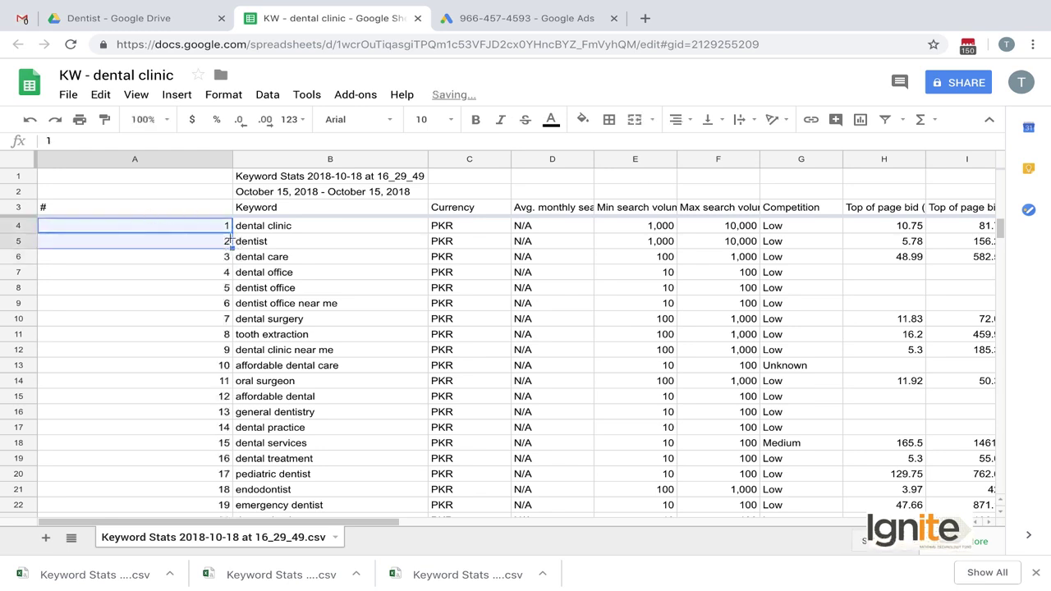
Narrow the # column so it is just wide enough for its row numbers
left_click(223, 159)
right_click(223, 159)
left_click(199, 192)
left_click_drag(233, 156, 61, 157)
Create a filter over the whole keyword table, starting from the # header in row 3
left_click(42, 206)
key("ctrl+shift+Right")
key("ctrl+shift+Down")
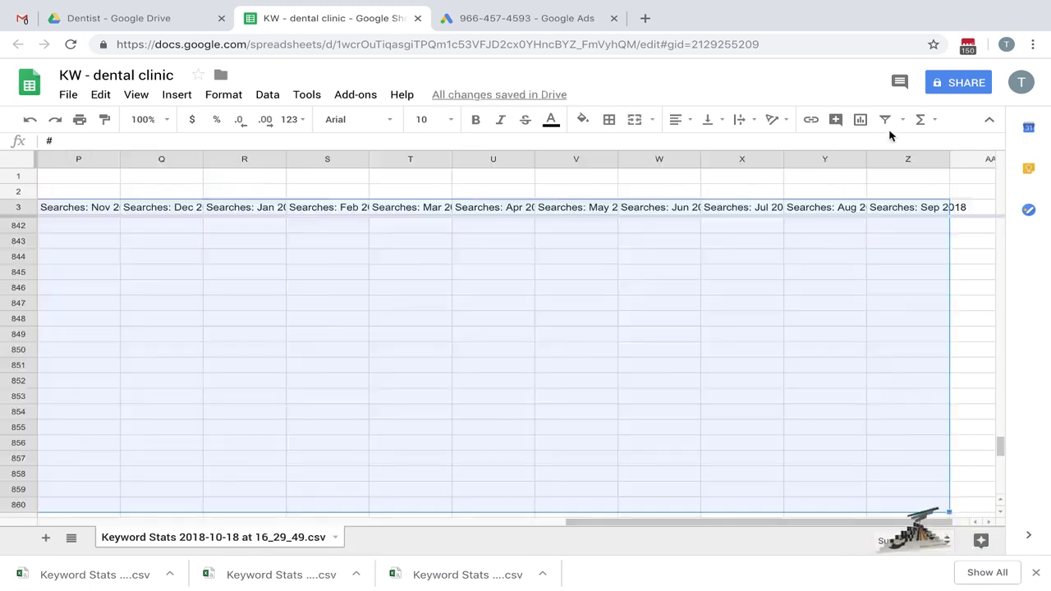
left_click(885, 119)
left_click(145, 318)
scroll(146, 318, "up", 12)
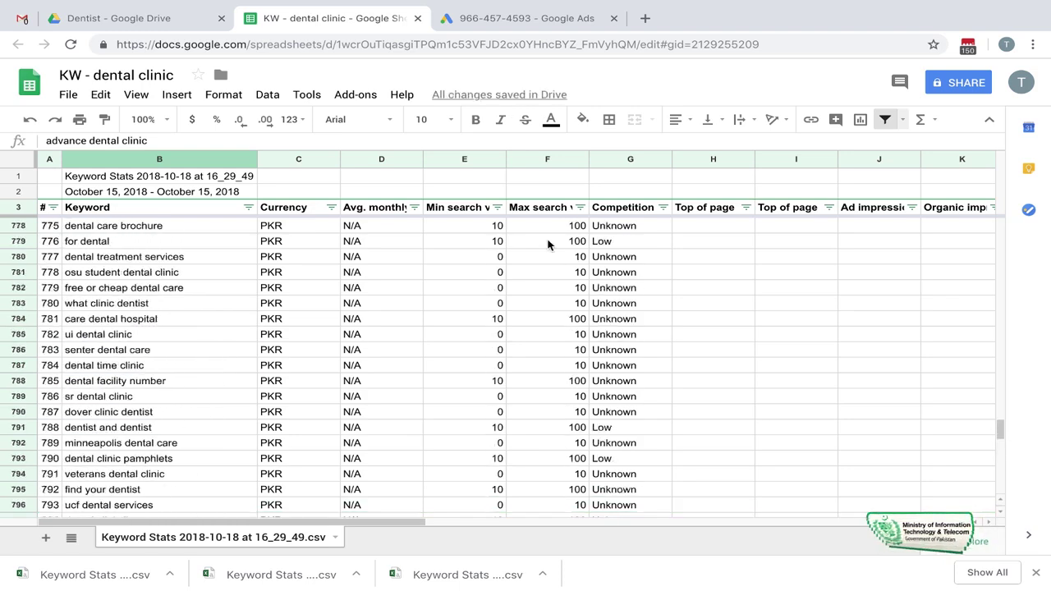
Sort the filtered table by Min search volume in descending order
left_click(529, 260)
key("ctrl+Up")
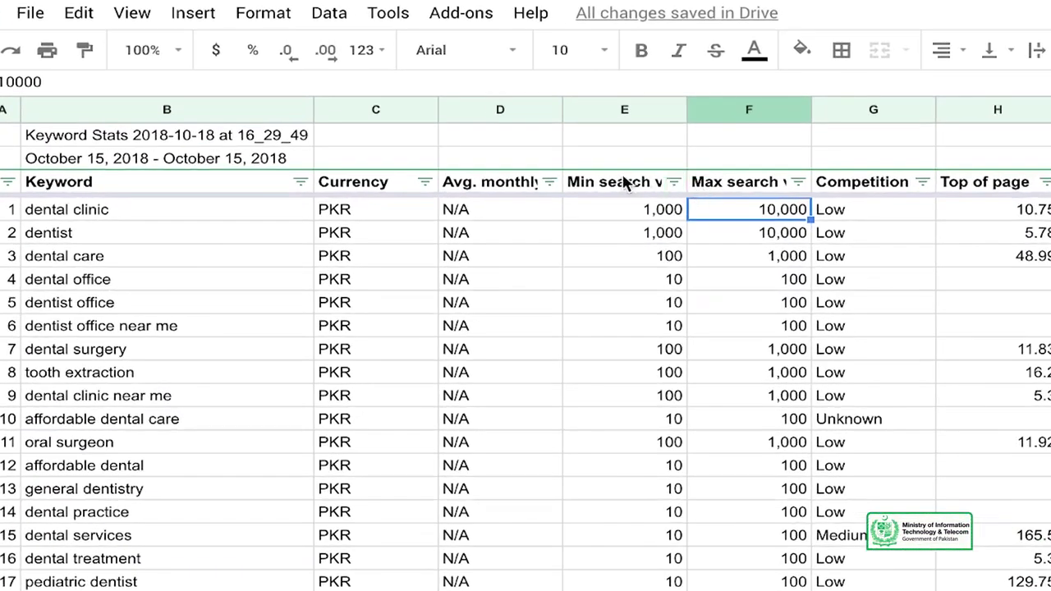
left_click(474, 208)
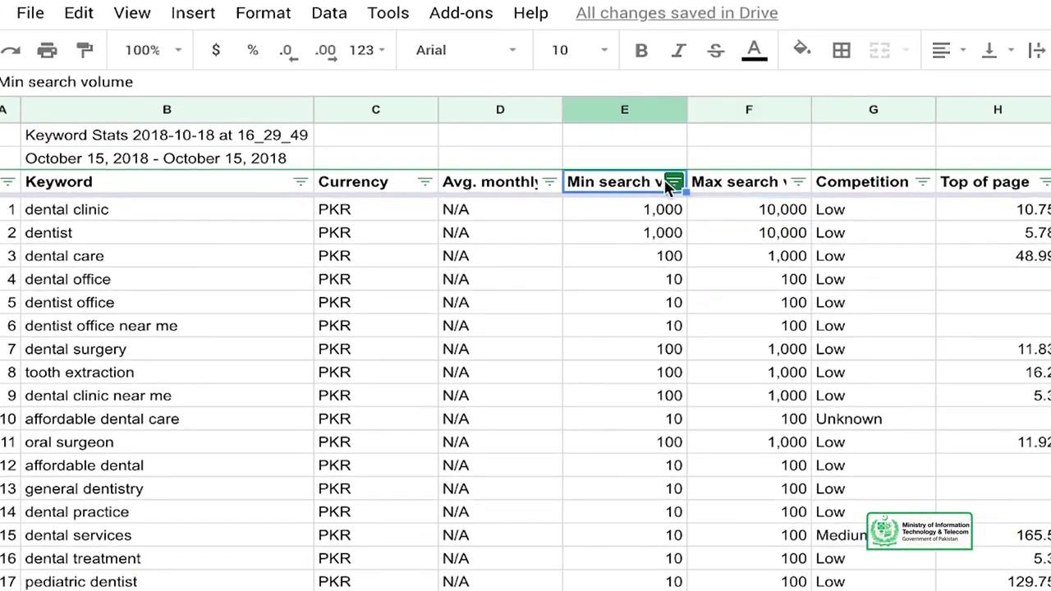
left_click(669, 182)
left_click(497, 246)
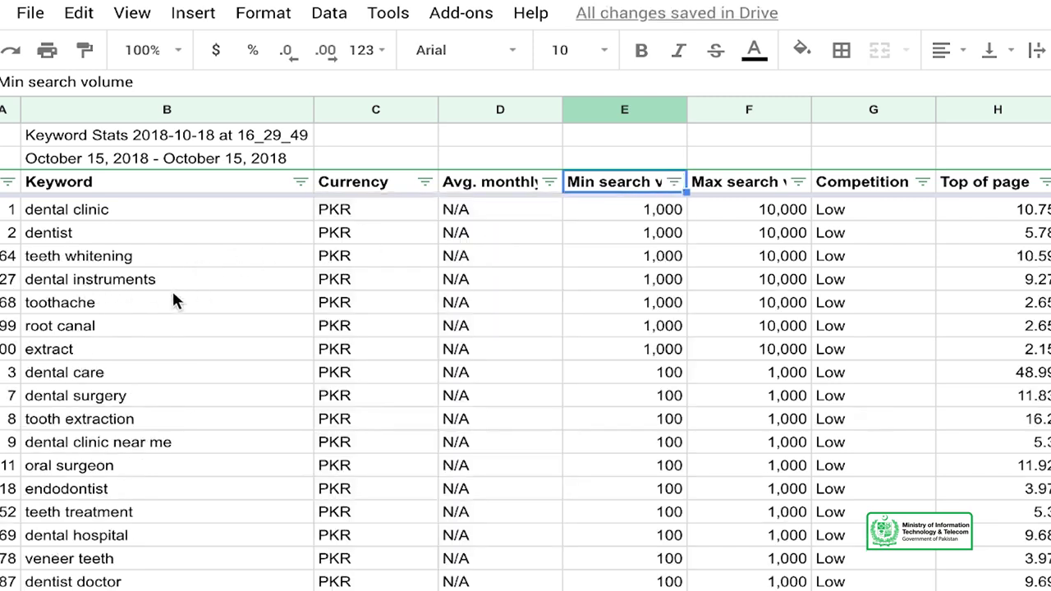
Fill the "dental clinic" keyword cell with light green
left_click(107, 217)
left_click(802, 50)
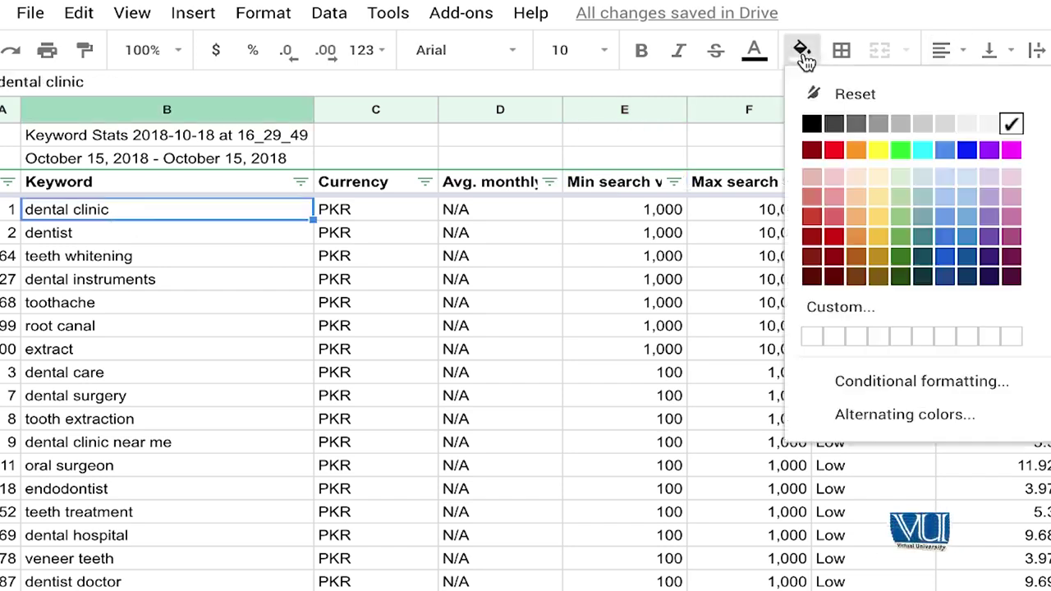
left_click(901, 196)
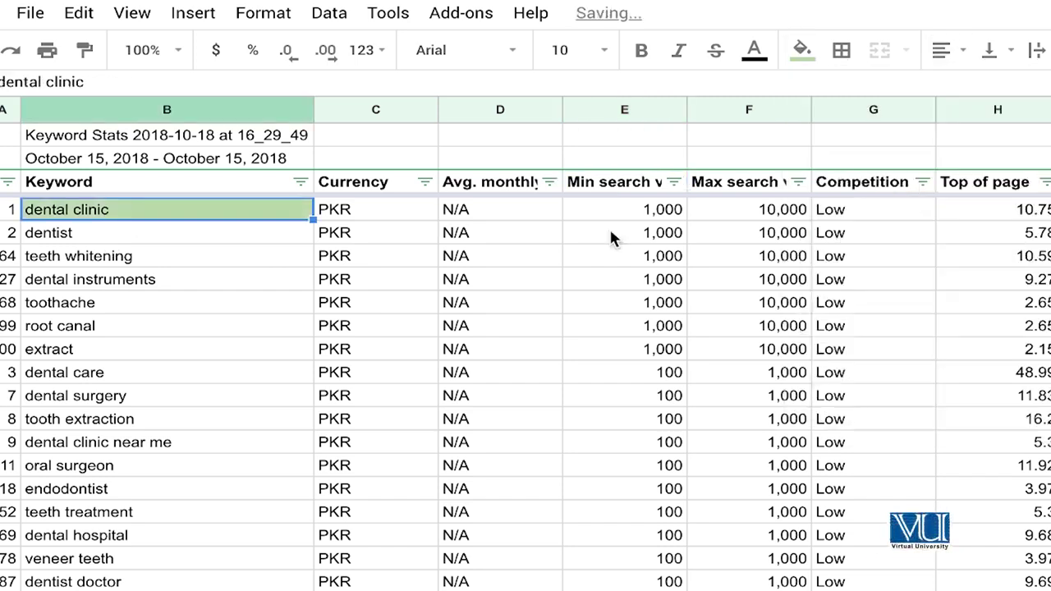
Compare the "dentist" and "teeth whitening" keywords and fill the "dentist" cell with light yellow
left_click(152, 235)
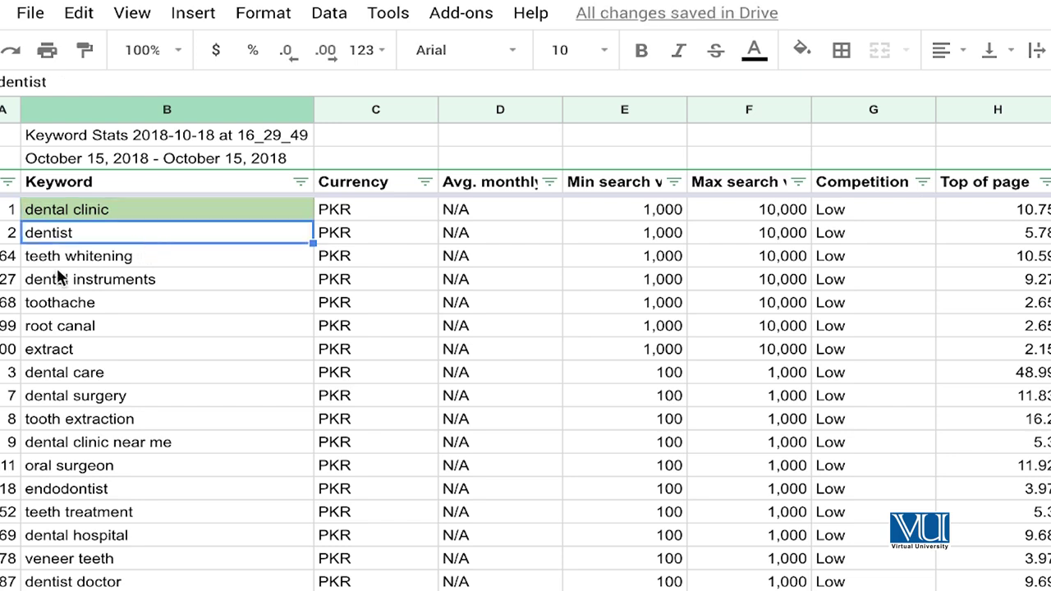
left_click(136, 261)
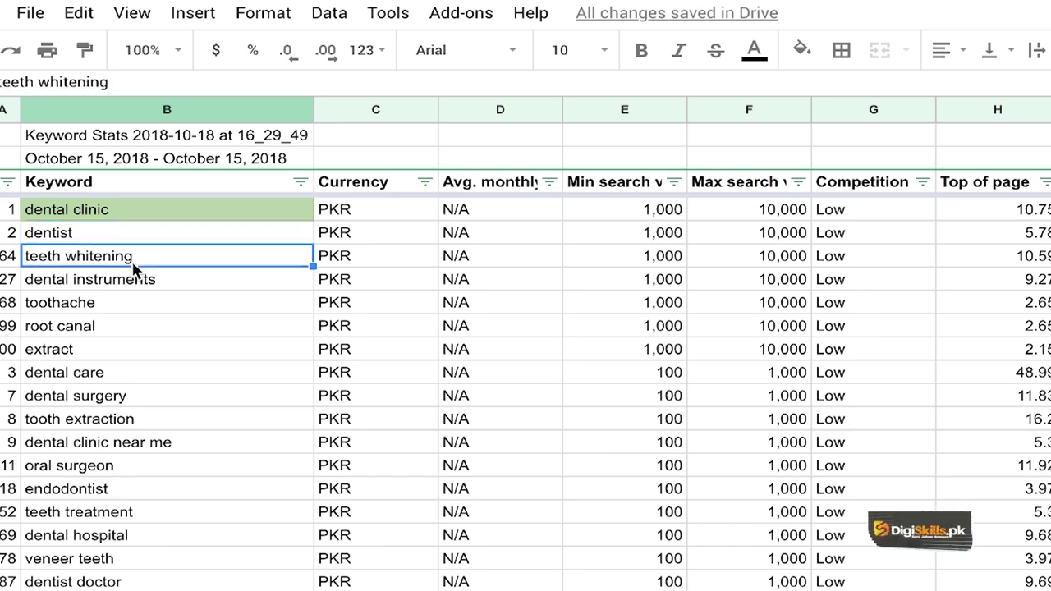
left_click(181, 237)
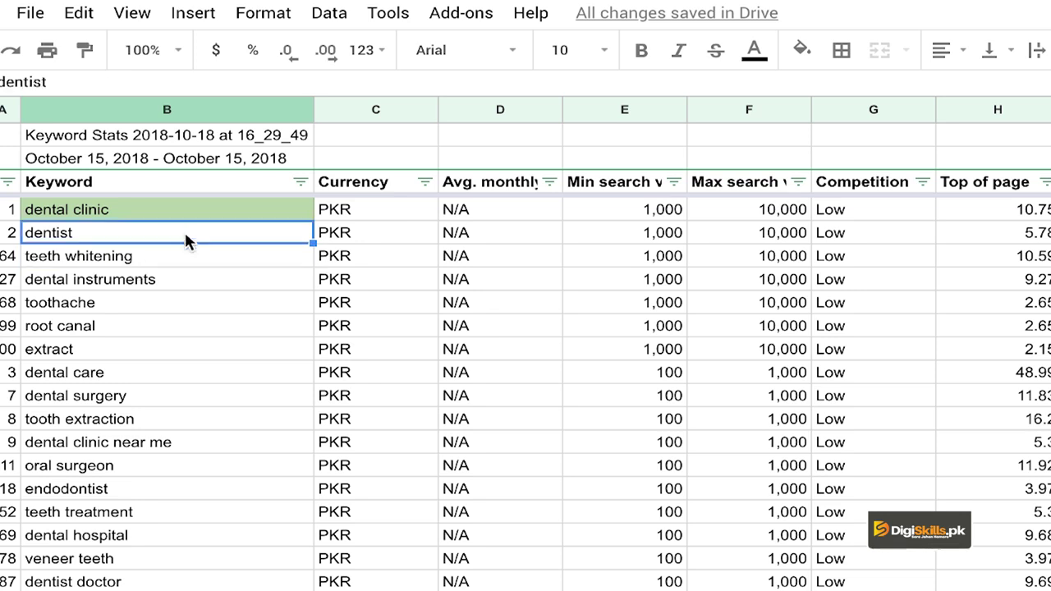
left_click(802, 49)
left_click(878, 195)
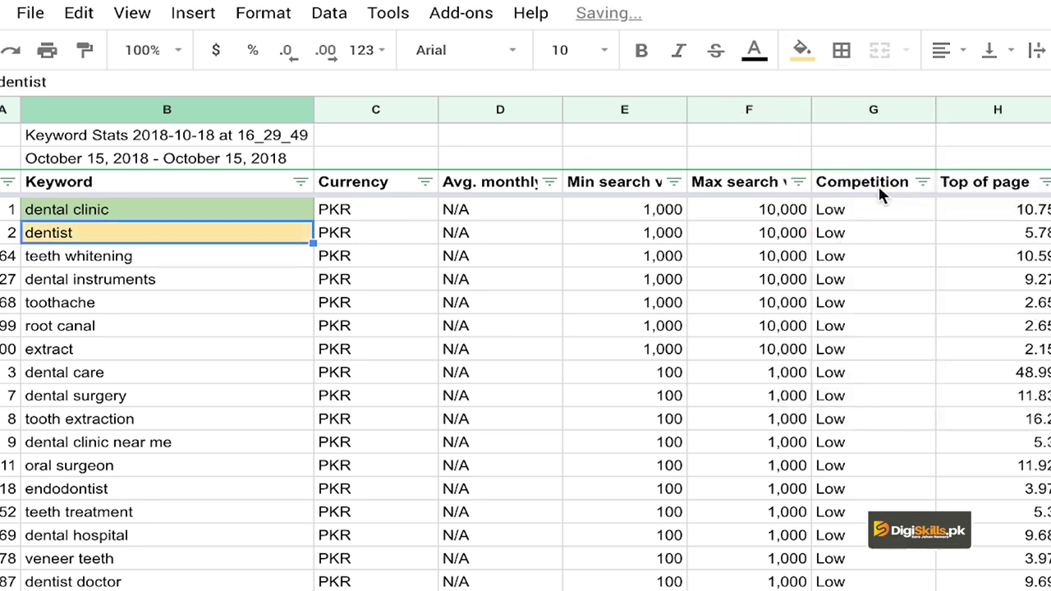
Review the keywords from "teeth whitening" downwards and fill the "tooth extraction" cell with light green
left_click(188, 262)
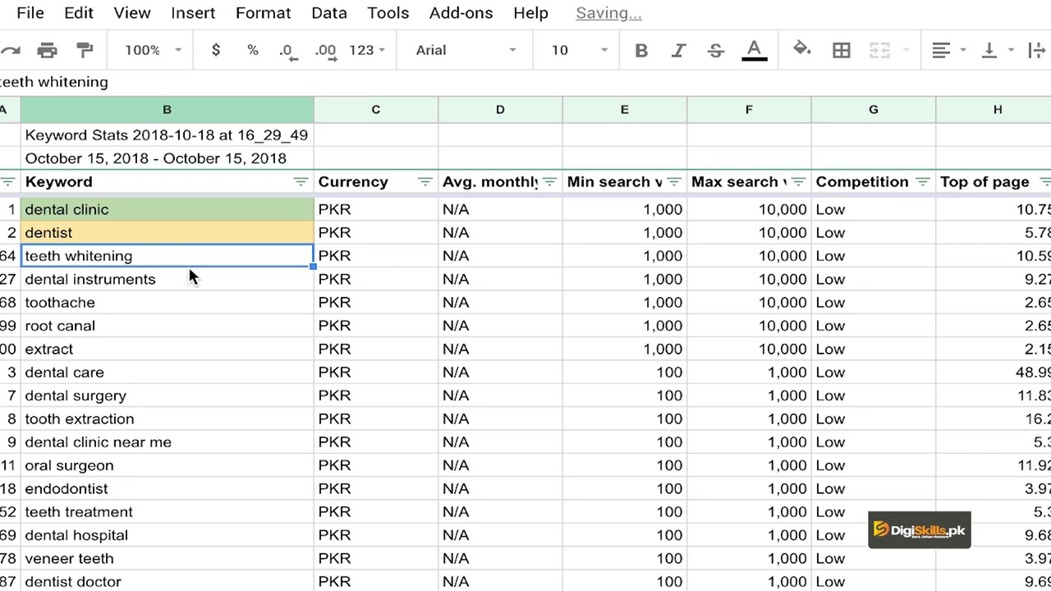
left_click(190, 279)
key("Down")
key("Down")
key("Down")
key("Down")
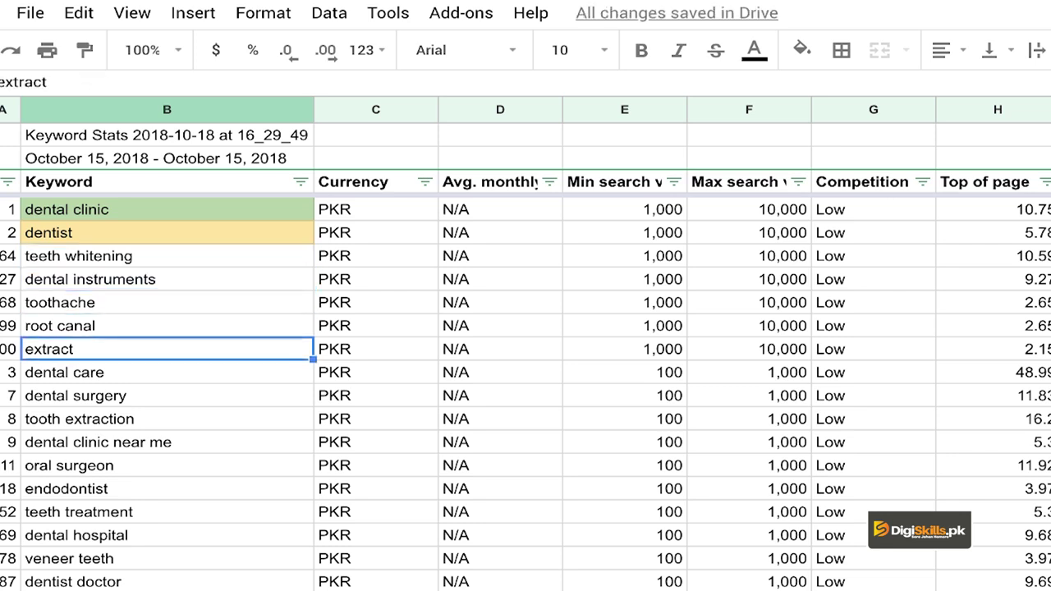
key("Down")
key("Down")
key("Down")
key("Up")
key("Up")
key("Down")
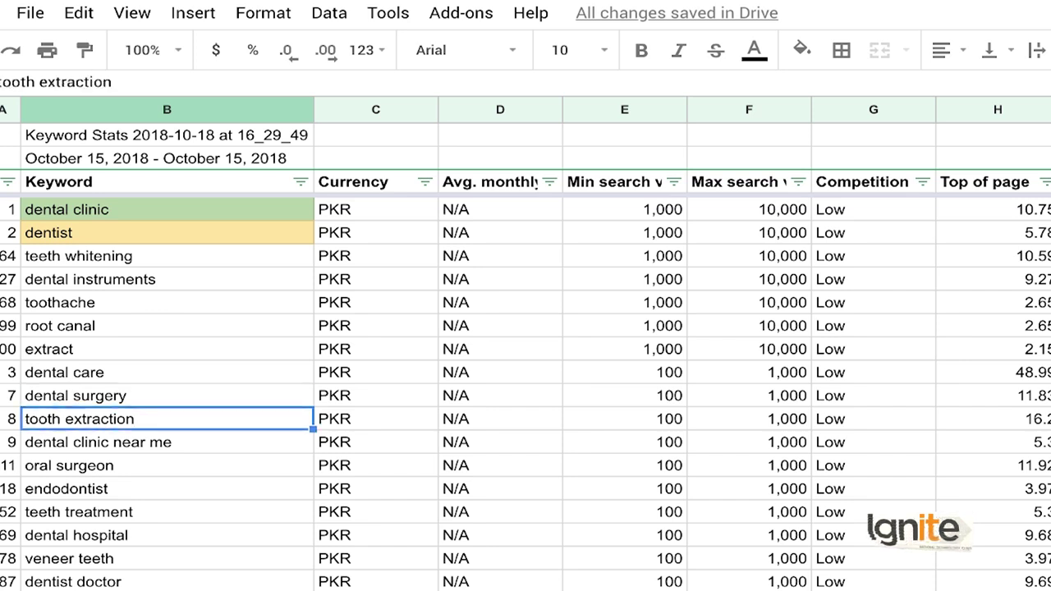
key("Up")
key("Down")
key("Up")
key("Down")
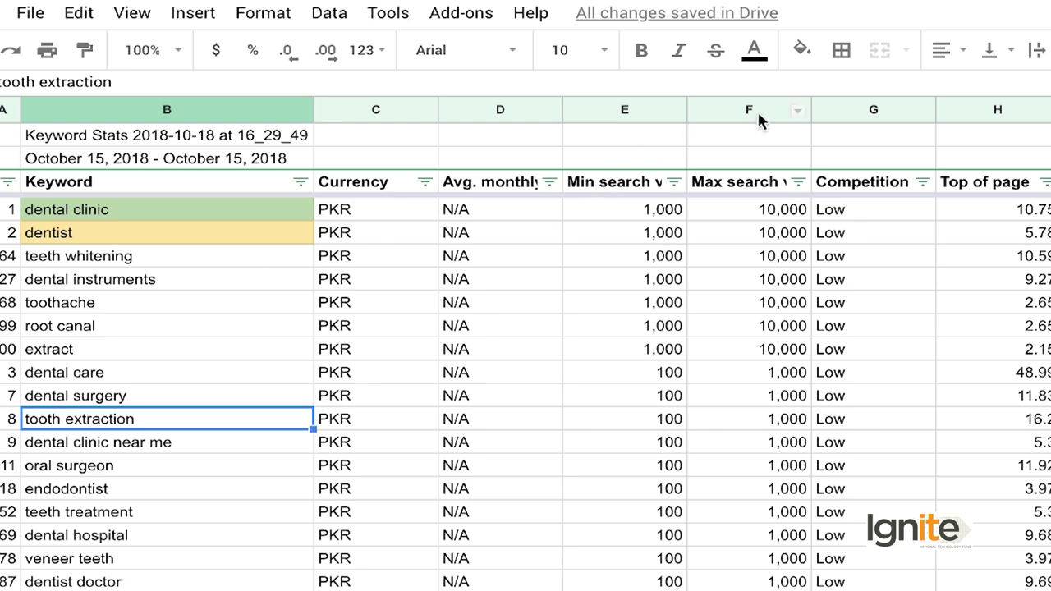
left_click(805, 62)
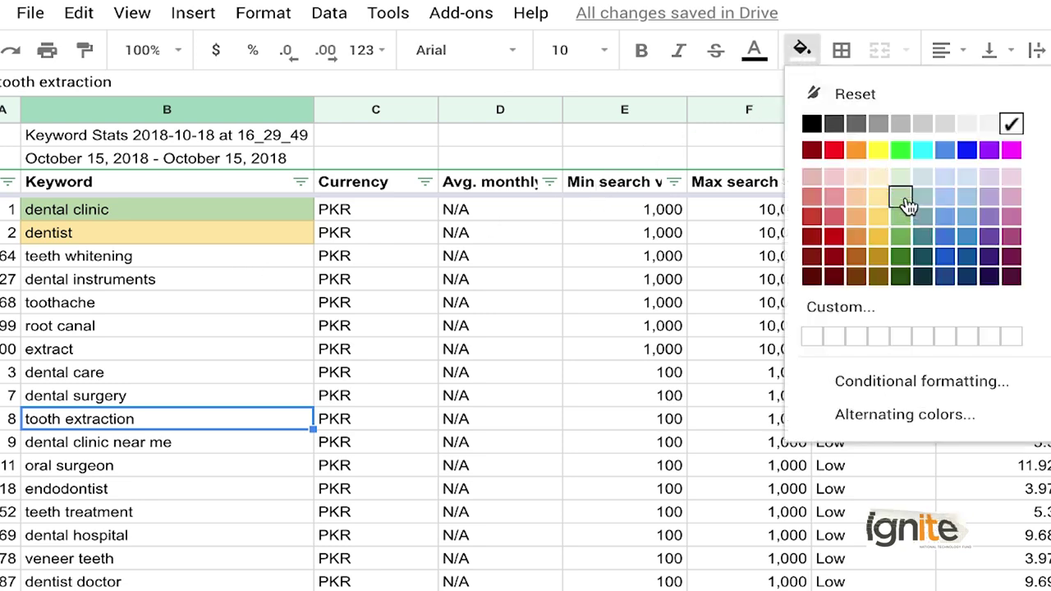
left_click(901, 215)
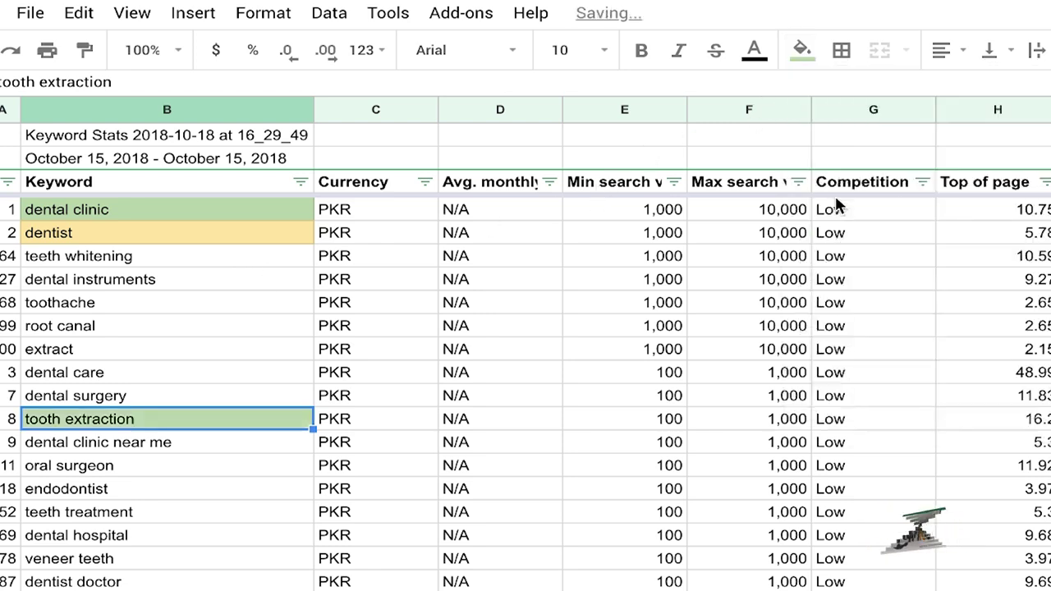
Review the keywords around "tooth extraction" and fill the "dental clinic near me" cell with light green
left_click(117, 398)
left_click(118, 417)
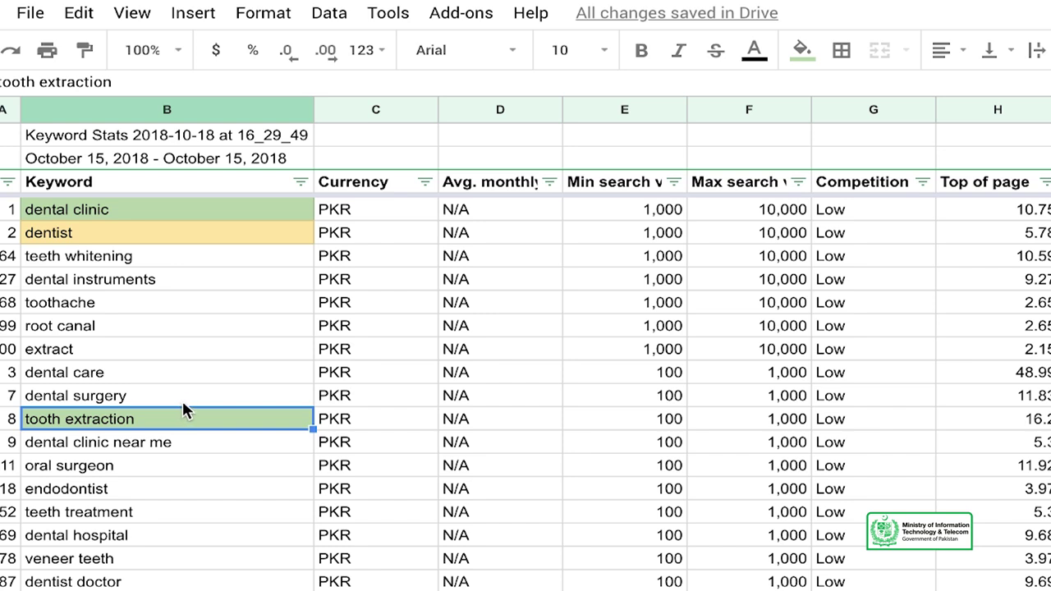
left_click(185, 400)
key("Down")
key("Down")
key("Up")
left_click(152, 397)
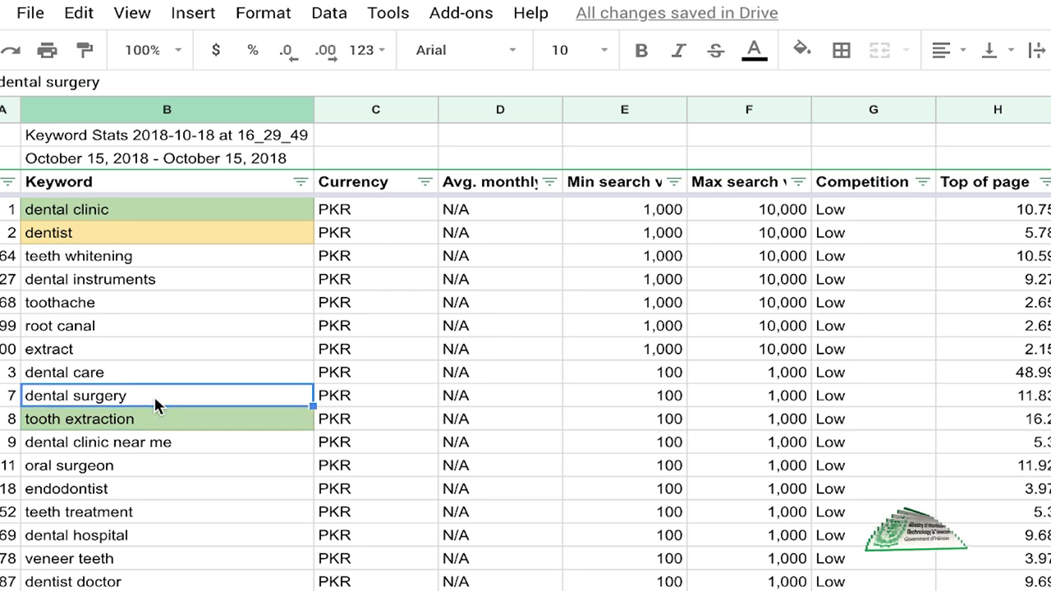
left_click(145, 419)
left_click(170, 442)
left_click(164, 467)
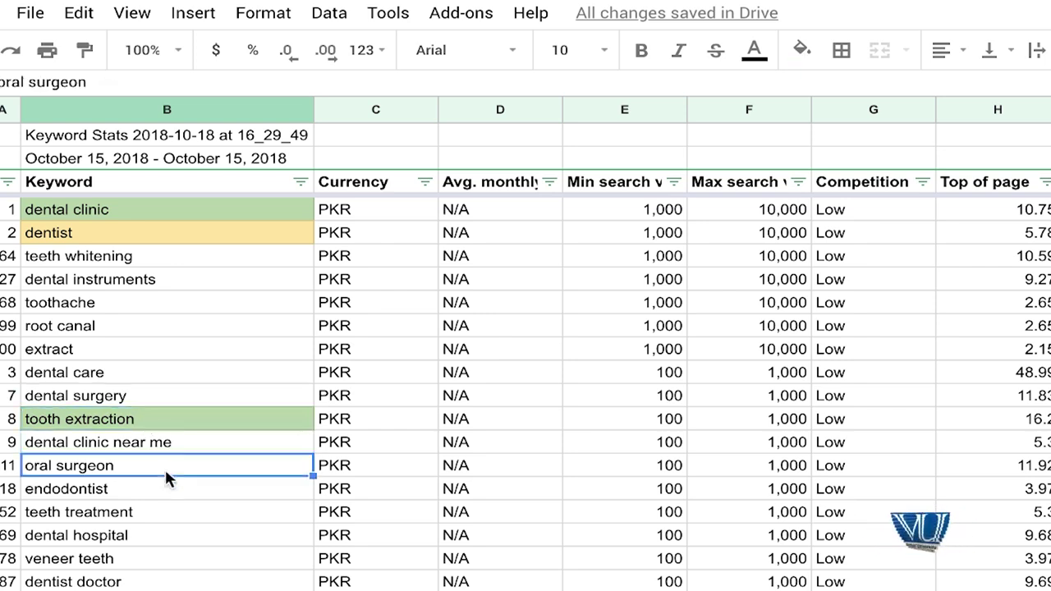
left_click(183, 443)
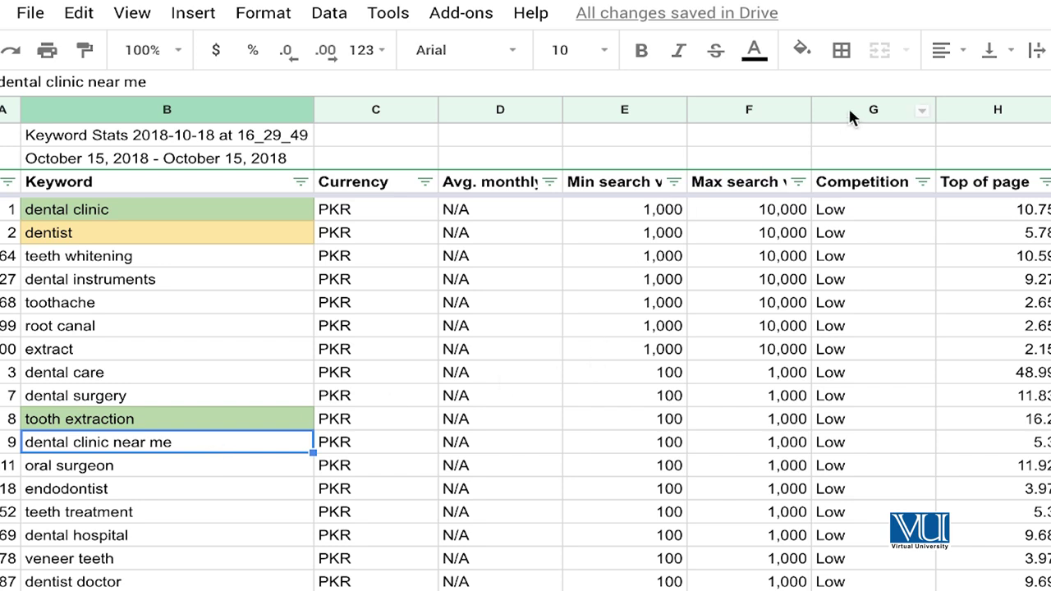
left_click(803, 50)
left_click(901, 196)
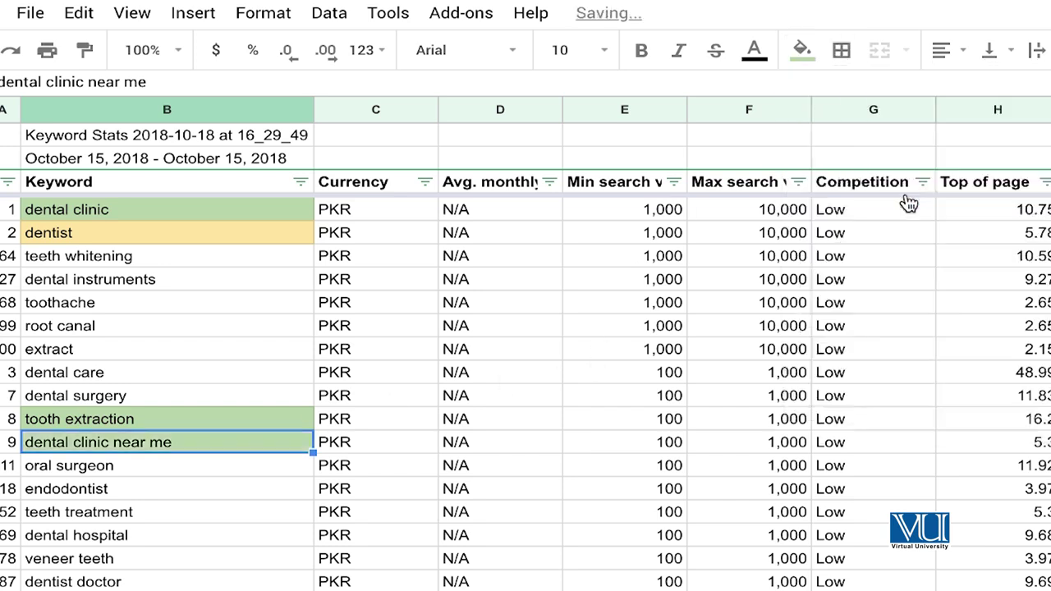
Compare the "dental clinic near me", "oral surgeon" and "endodontist" keywords for relevance
left_click(187, 467)
left_click(184, 487)
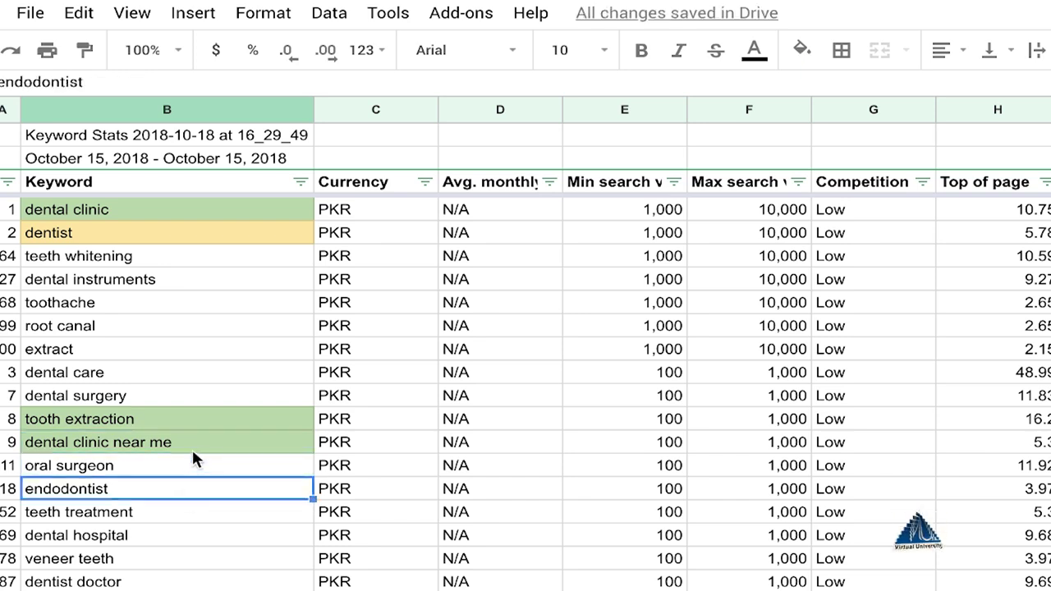
left_click(195, 446)
left_click(182, 467)
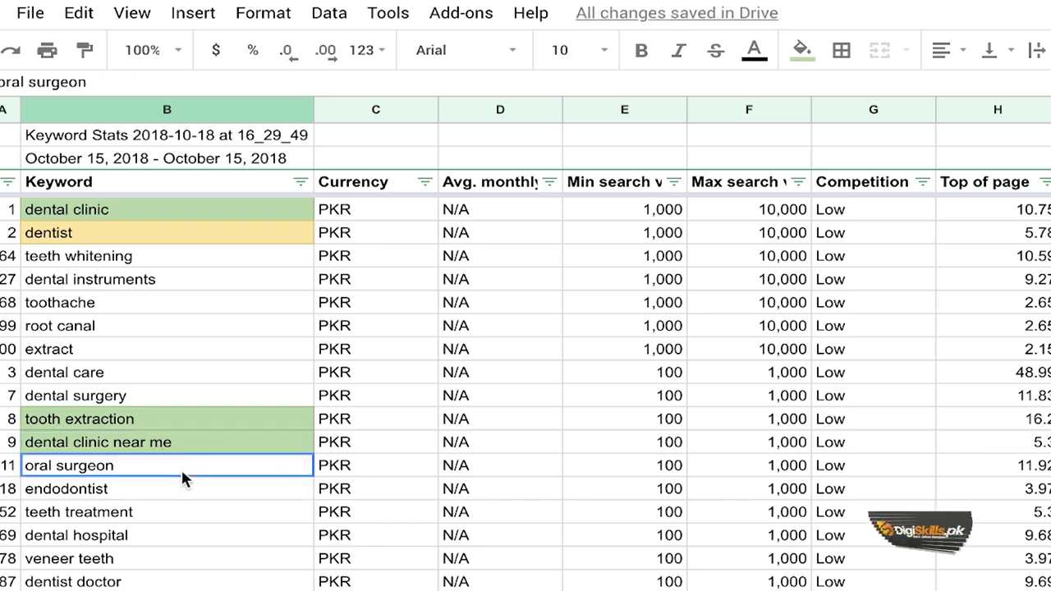
left_click(179, 490)
left_click(190, 465)
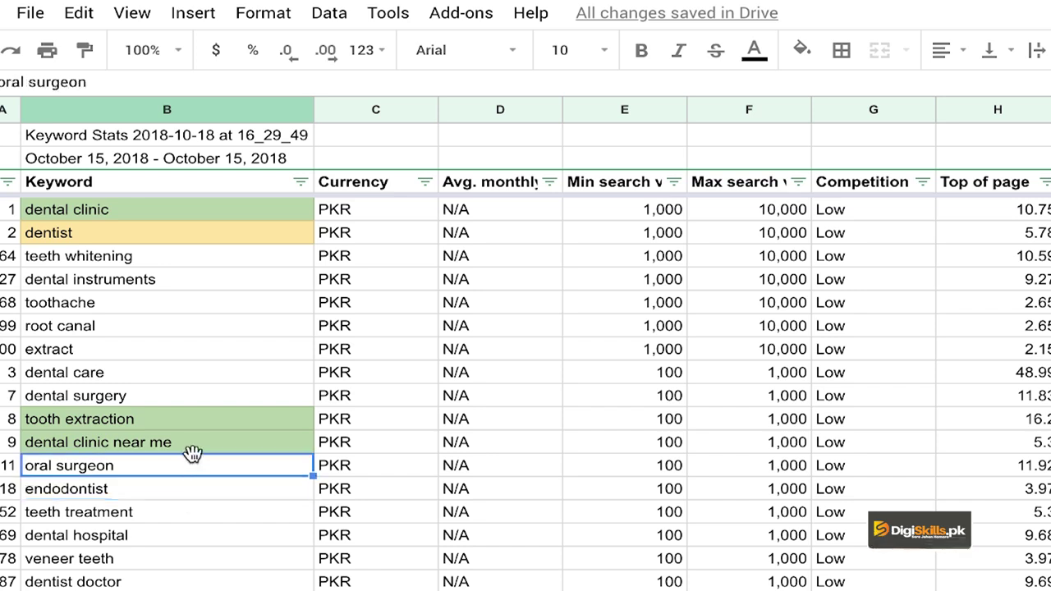
left_click(195, 445)
Review the remaining keywords past "wisdom tooth extraction" down to the 10–100 search volume entries around "local dental clinic"
scroll(195, 486, "down", 7)
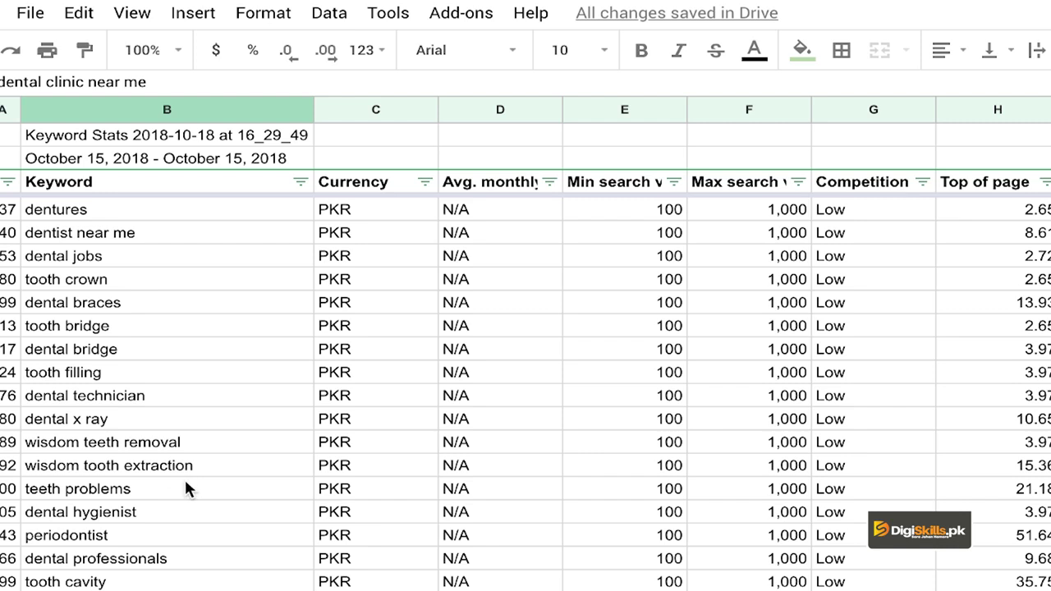
left_click(157, 466)
scroll(158, 467, "down", 4)
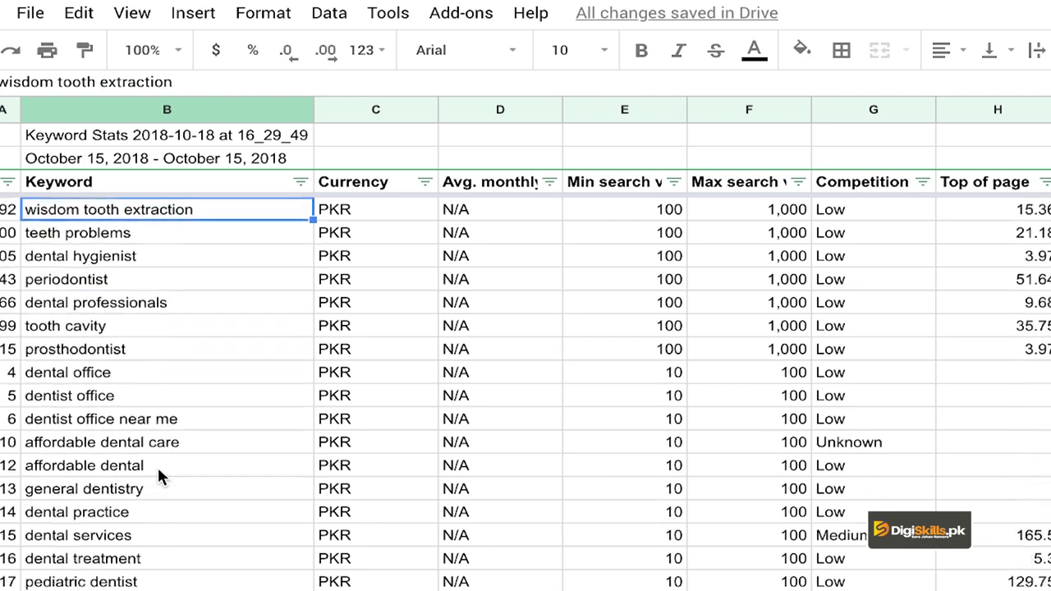
scroll(156, 465, "down", 2)
scroll(157, 465, "up", 1)
scroll(157, 465, "up", 5)
scroll(157, 466, "up", 1)
scroll(157, 466, "down", 2)
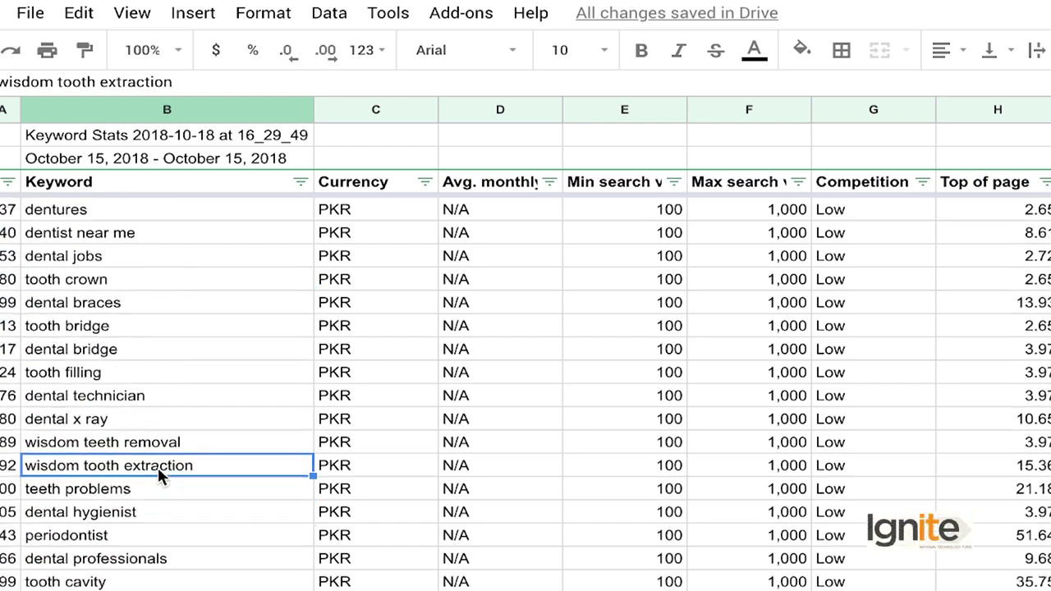
scroll(148, 499, "down", 15)
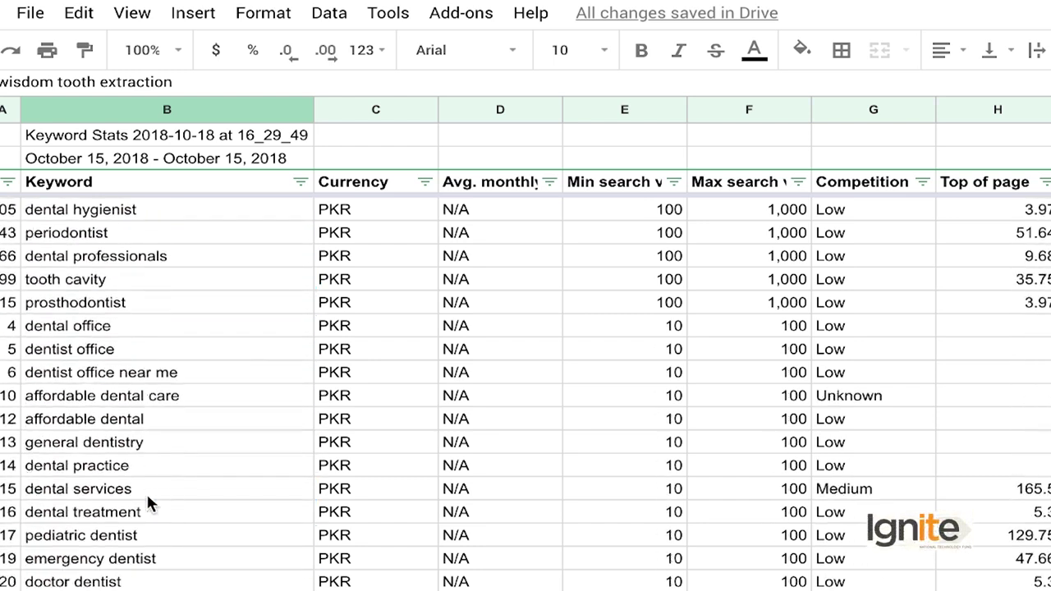
scroll(148, 498, "down", 11)
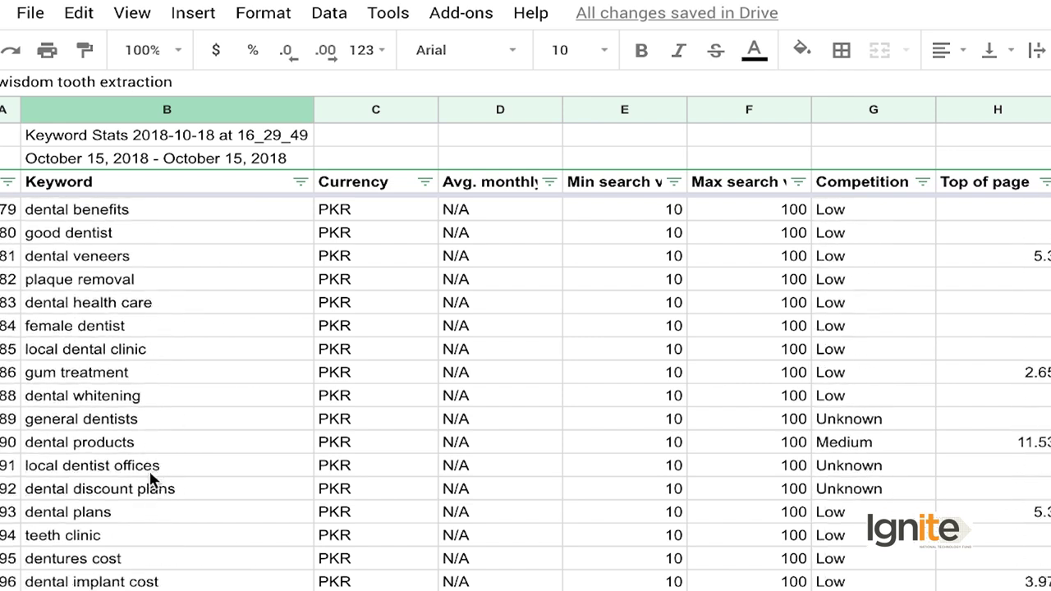
Compare the keywords from "local dental clinic" to "dental products" and fill the "local dental clinic" cell with light green
left_click(151, 423)
left_click(144, 448)
left_click(183, 348)
left_click(178, 378)
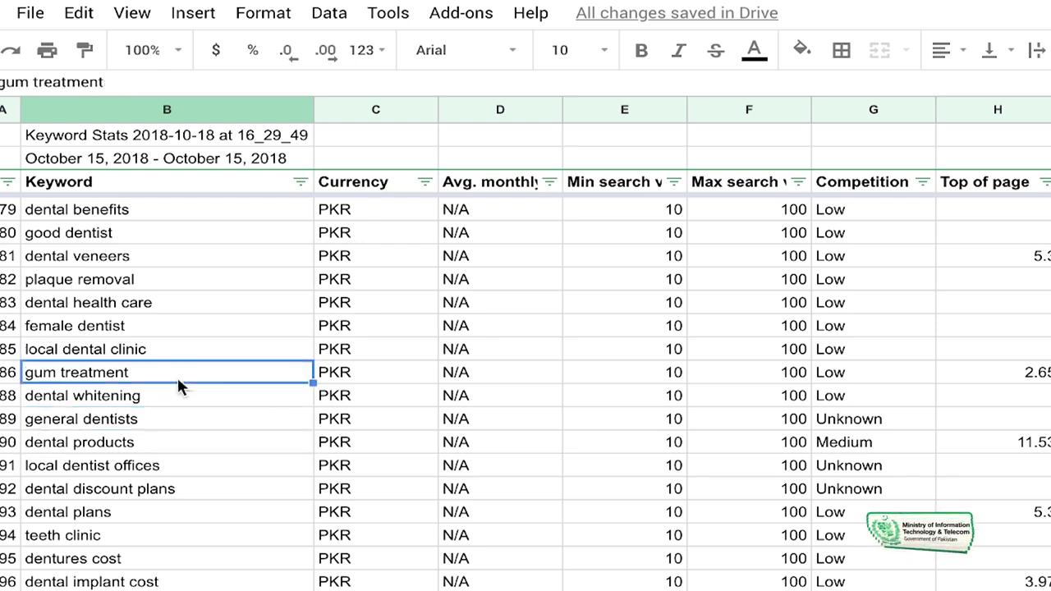
left_click(151, 411)
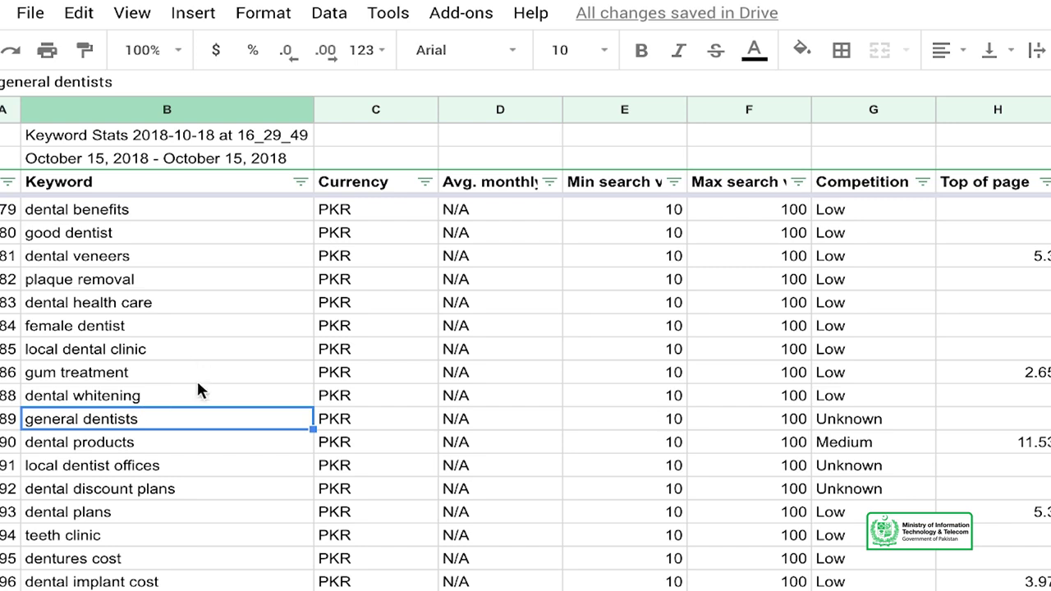
left_click(145, 350)
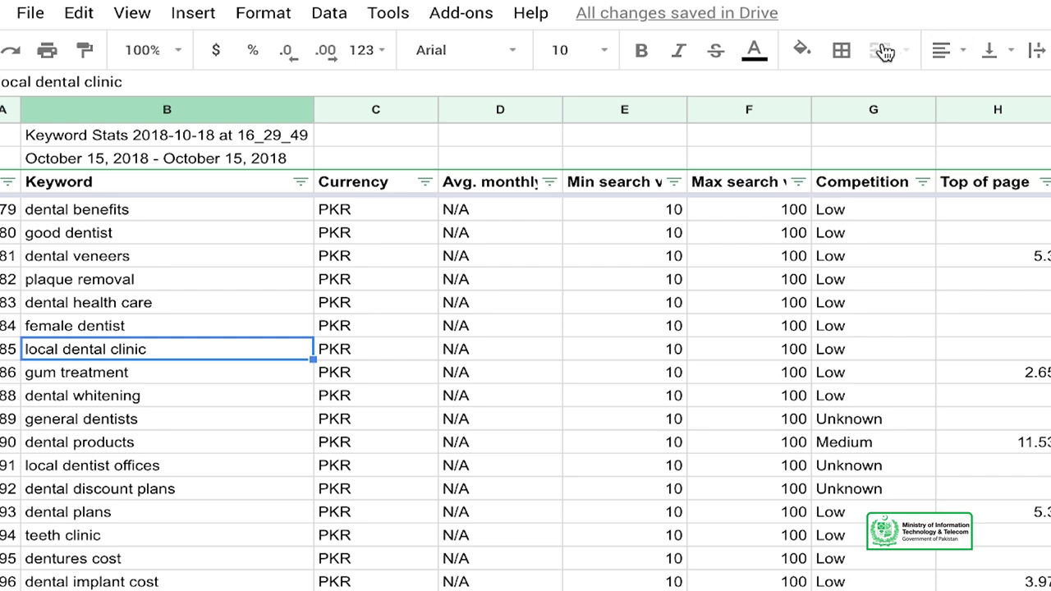
left_click(802, 49)
left_click(902, 207)
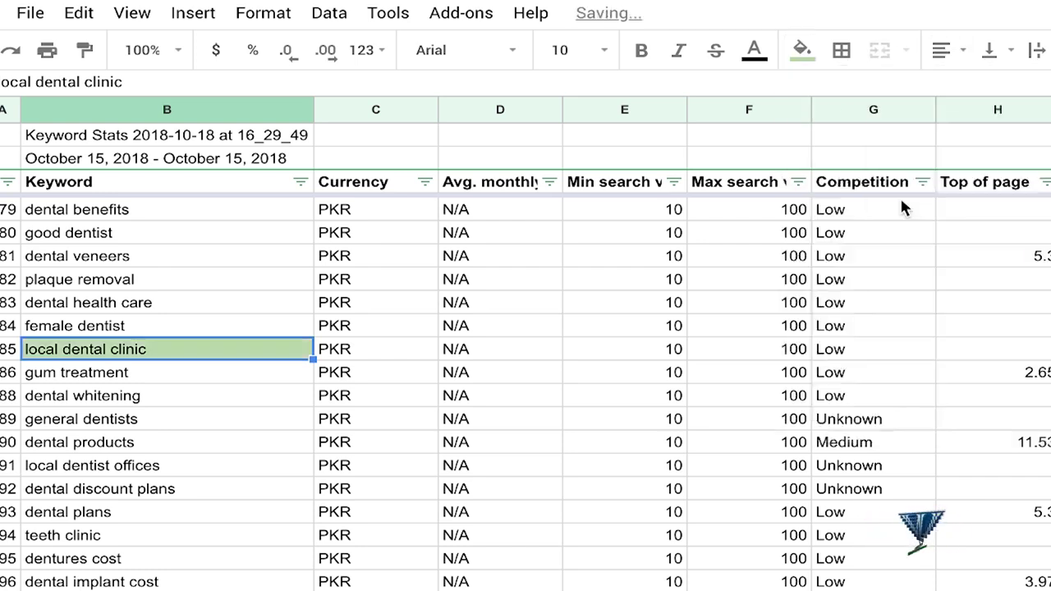
Examine the keywords between "general dentists" and "dental discount plans" for relevance
left_click(102, 427)
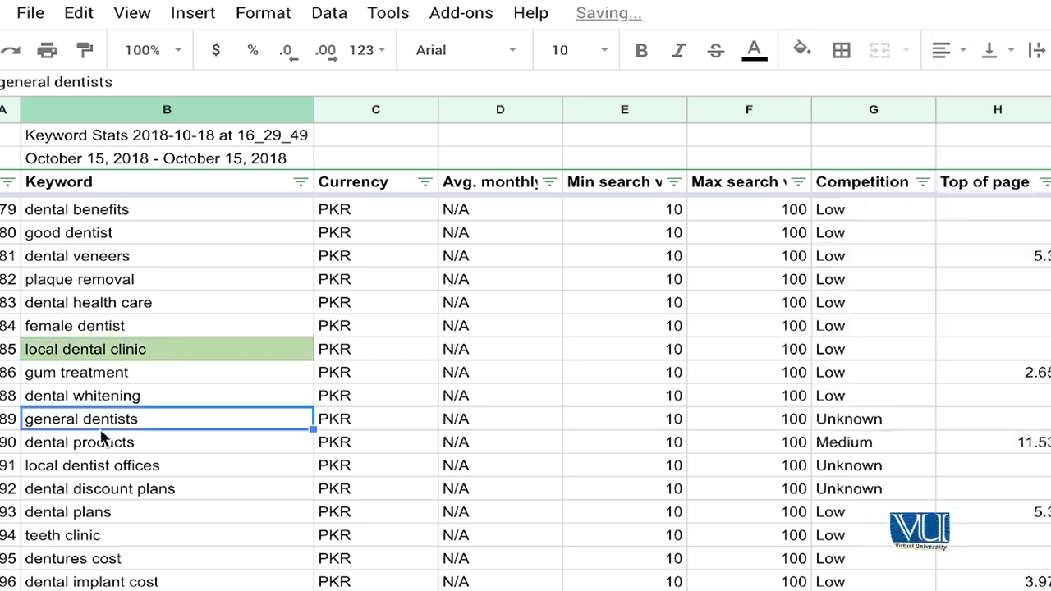
left_click(96, 493)
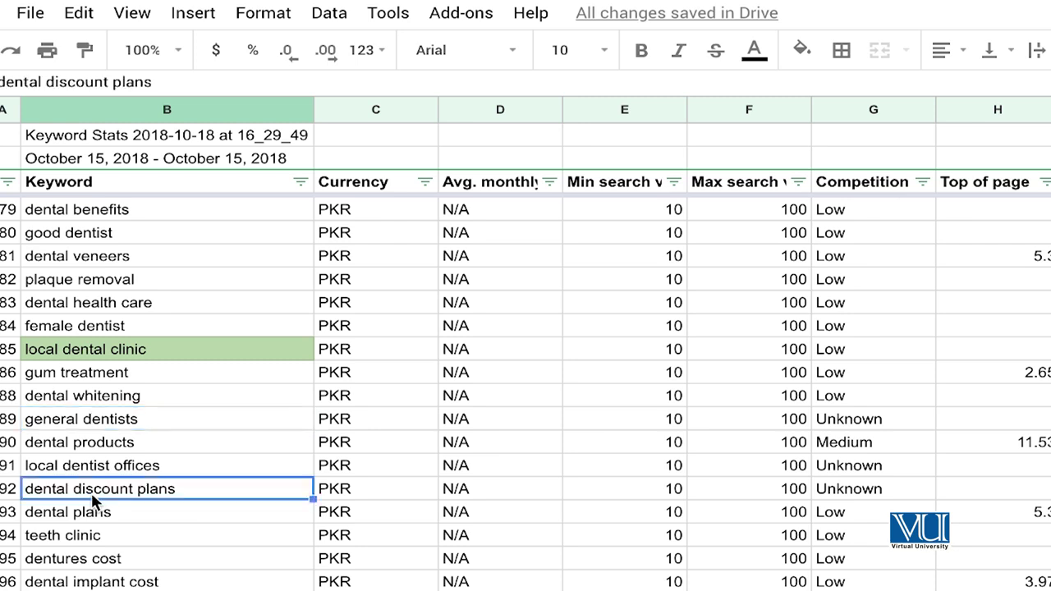
left_click(144, 469)
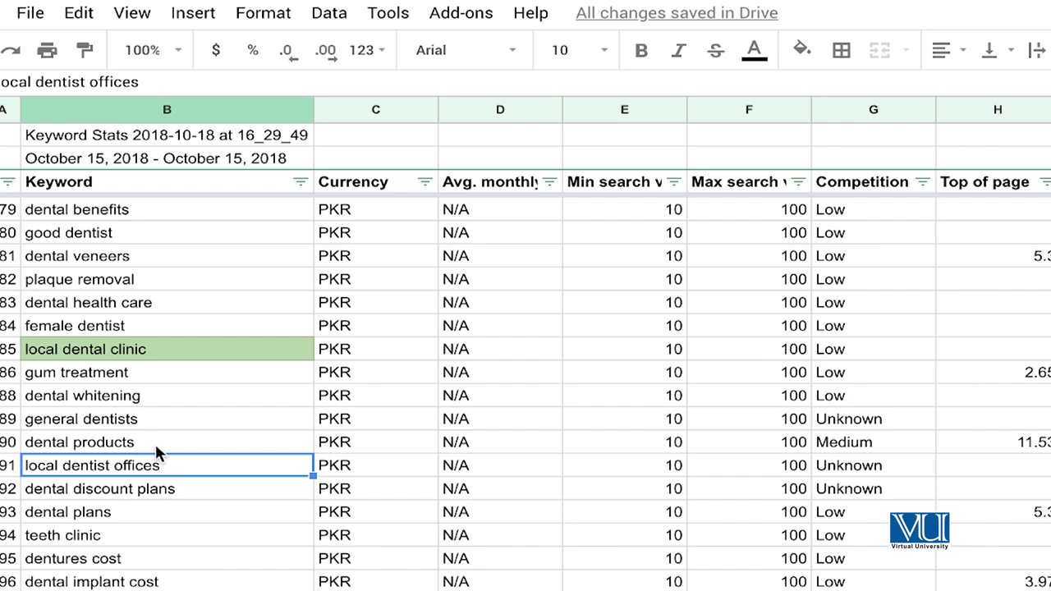
left_click(155, 443)
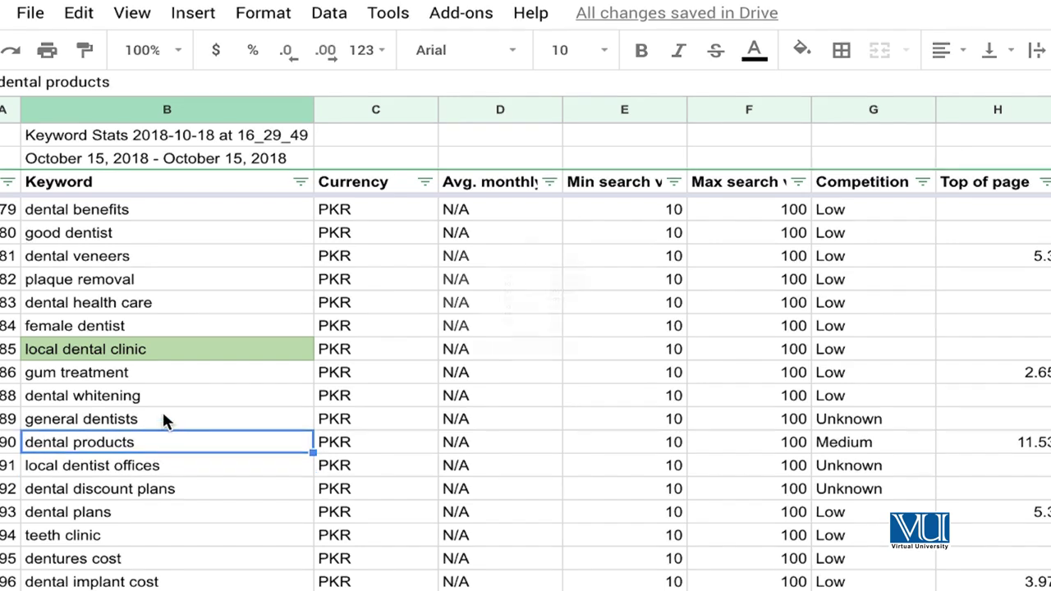